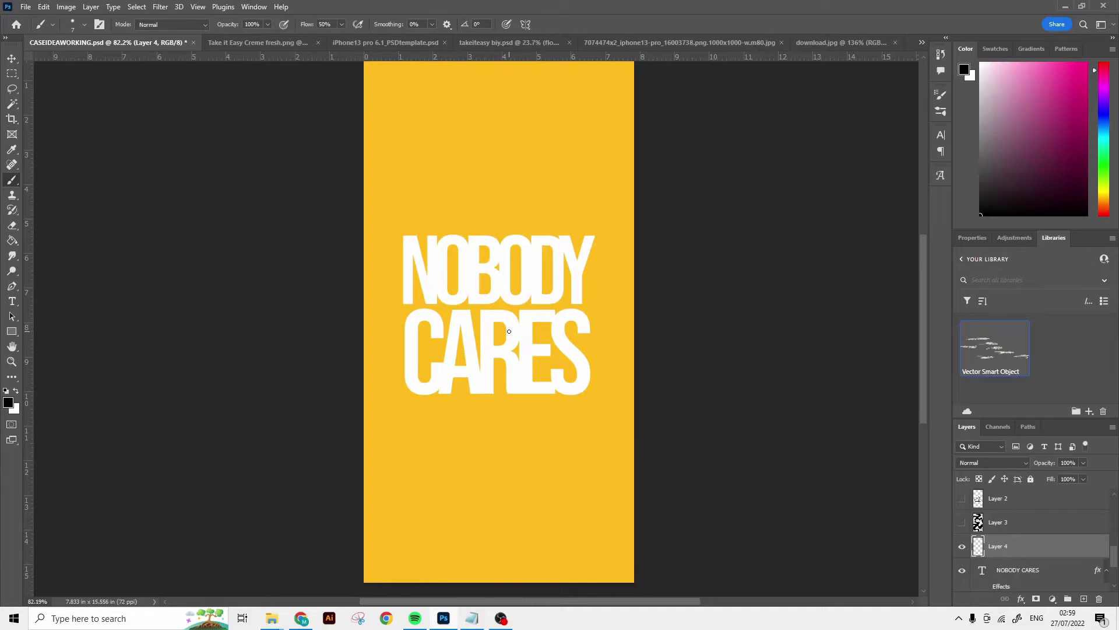
{"action": "scroll", "coordinate": [511, 321], "scroll_direction": "up", "scroll_amount": 1}
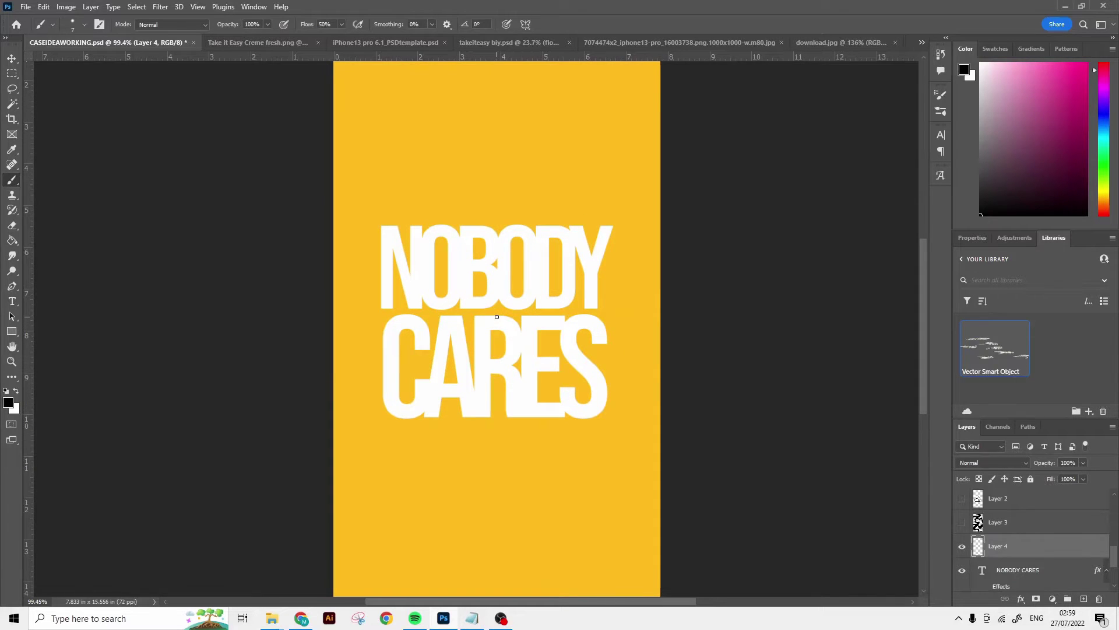
{"action": "left_click", "coordinate": [399, 271]}
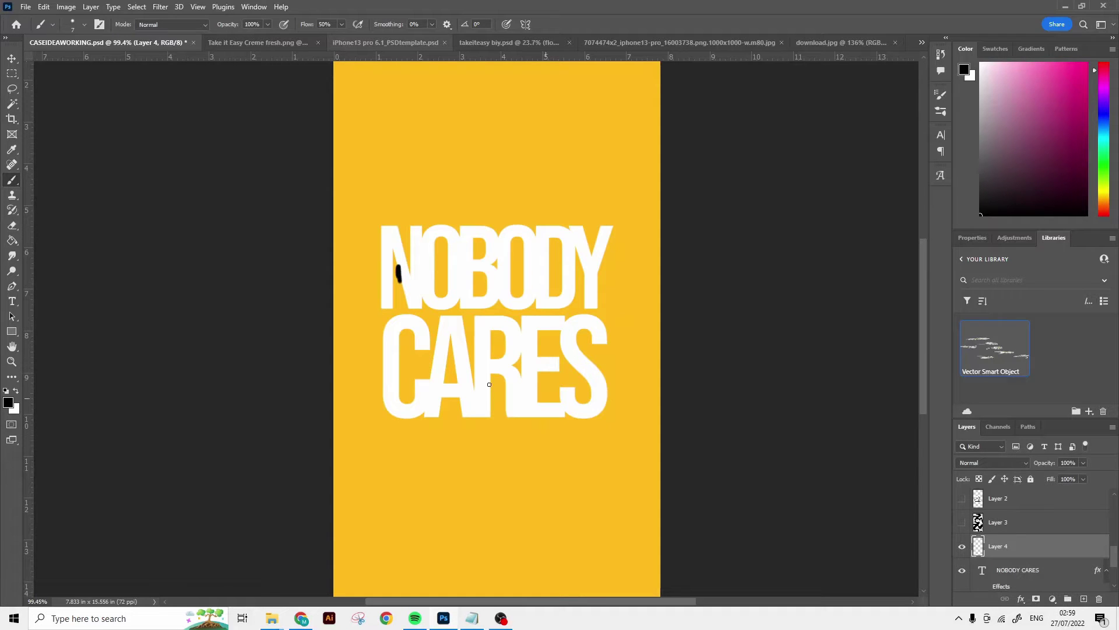
{"action": "key", "text": "ctrl+a"}
{"action": "key", "text": "Delete"}
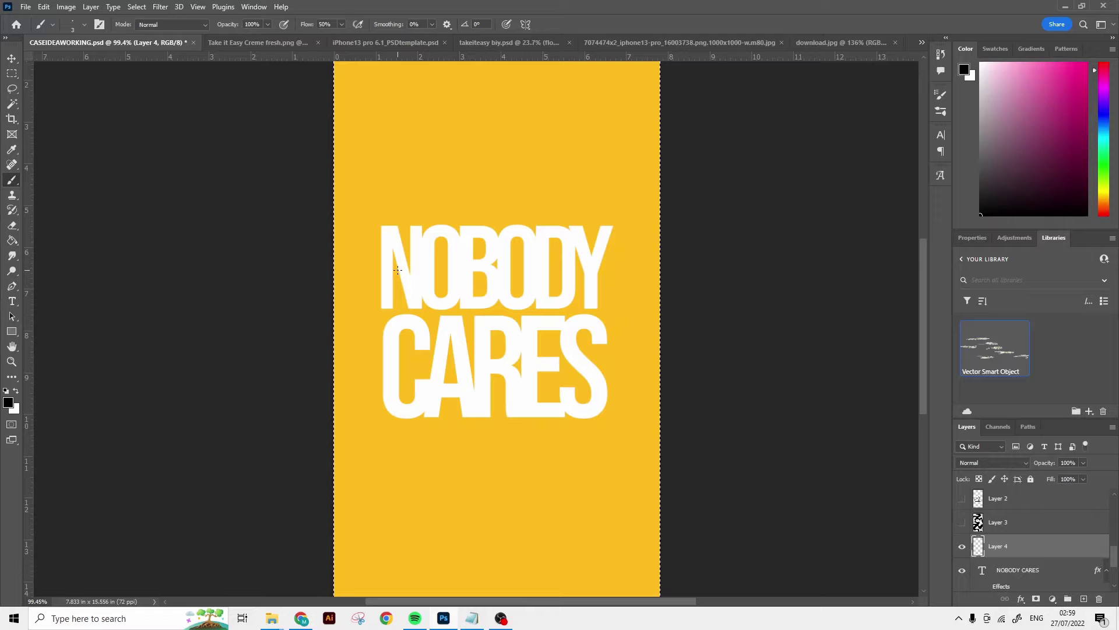
Step: Sketch rounded bubble-letter outlines in thin black brush strokes over the NOBODY CARES text on Layer 4
{"action": "mouse_move", "coordinate": [396, 280]}
{"action": "left_mouse_down"}
{"action": "mouse_move", "coordinate": [389, 304]}
{"action": "mouse_move", "coordinate": [386, 235]}
{"action": "mouse_move", "coordinate": [422, 249]}
{"action": "mouse_move", "coordinate": [417, 301]}
{"action": "mouse_move", "coordinate": [412, 233]}
{"action": "mouse_move", "coordinate": [426, 242]}
{"action": "mouse_move", "coordinate": [450, 230]}
{"action": "mouse_move", "coordinate": [462, 277]}
{"action": "mouse_move", "coordinate": [439, 309]}
{"action": "mouse_move", "coordinate": [427, 296]}
{"action": "mouse_move", "coordinate": [442, 253]}
{"action": "mouse_move", "coordinate": [493, 234]}
{"action": "mouse_move", "coordinate": [497, 294]}
{"action": "mouse_move", "coordinate": [481, 307]}
{"action": "mouse_move", "coordinate": [464, 299]}
{"action": "mouse_move", "coordinate": [479, 281]}
{"action": "left_mouse_up"}
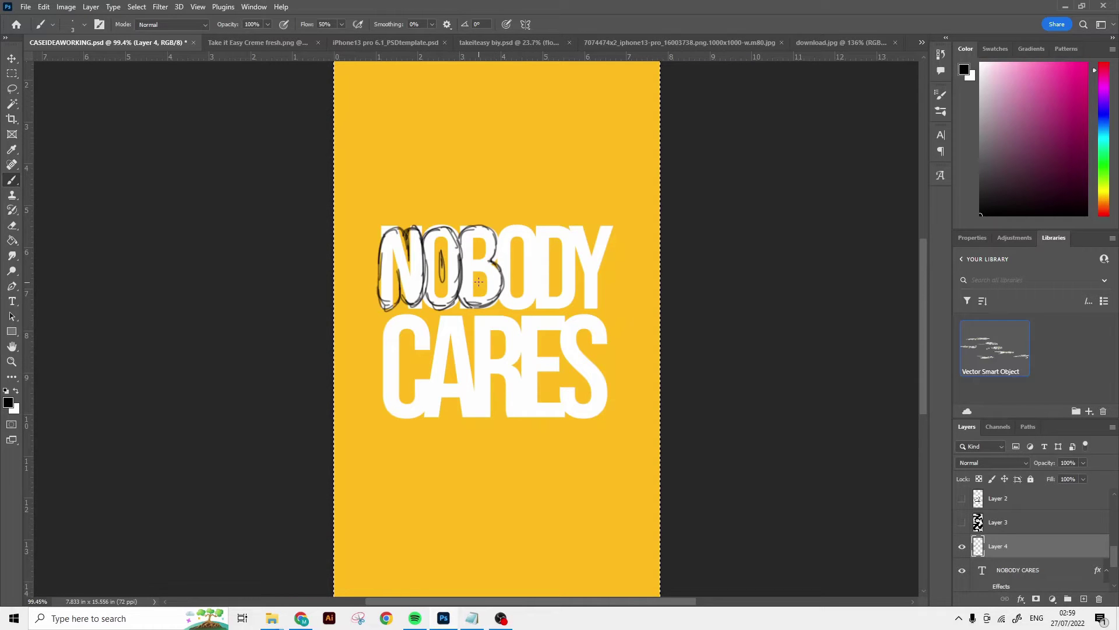
{"action": "mouse_move", "coordinate": [533, 241]}
{"action": "left_mouse_down"}
{"action": "mouse_move", "coordinate": [534, 284]}
{"action": "mouse_move", "coordinate": [514, 305]}
{"action": "left_mouse_up"}
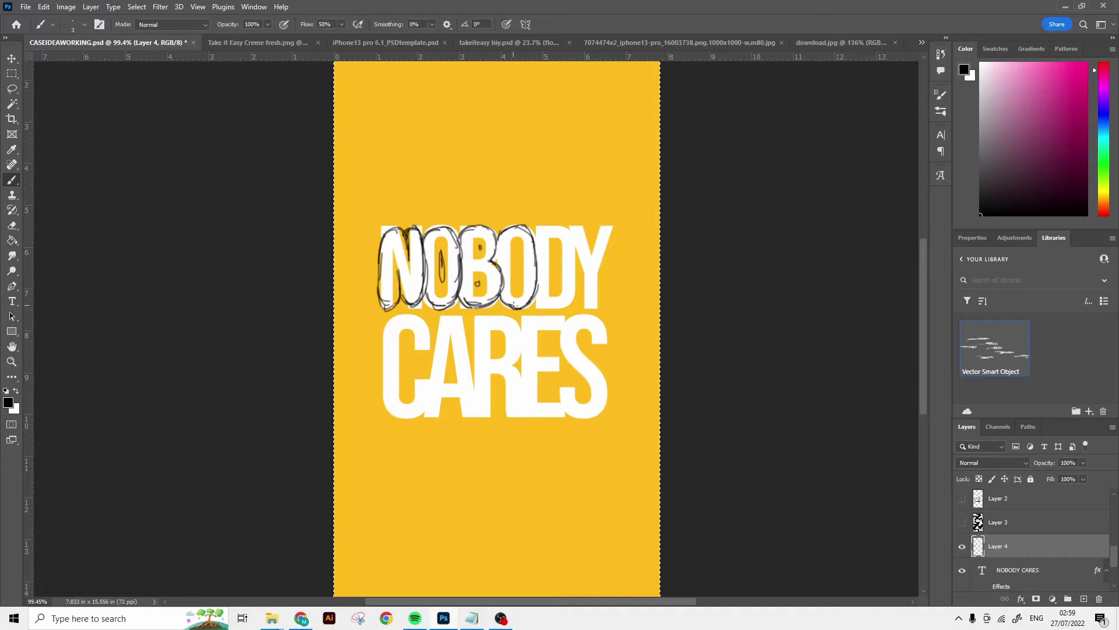
{"action": "mouse_move", "coordinate": [516, 250]}
{"action": "left_mouse_down"}
{"action": "mouse_move", "coordinate": [550, 255]}
{"action": "mouse_move", "coordinate": [534, 246]}
{"action": "mouse_move", "coordinate": [553, 228]}
{"action": "mouse_move", "coordinate": [572, 250]}
{"action": "mouse_move", "coordinate": [570, 285]}
{"action": "left_mouse_up"}
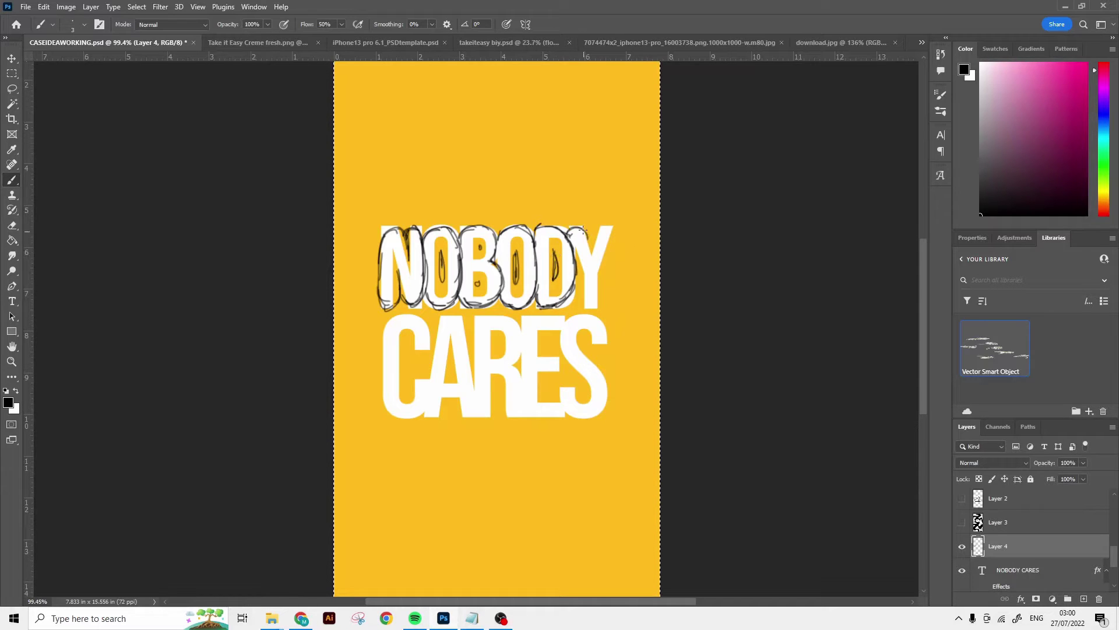
{"action": "left_click_drag", "start_coordinate": [605, 260], "coordinate": [590, 304]}
{"action": "mouse_move", "coordinate": [413, 343]}
{"action": "left_mouse_down"}
{"action": "mouse_move", "coordinate": [393, 328]}
{"action": "mouse_move", "coordinate": [390, 408]}
{"action": "mouse_move", "coordinate": [428, 407]}
{"action": "mouse_move", "coordinate": [422, 414]}
{"action": "mouse_move", "coordinate": [422, 381]}
{"action": "mouse_move", "coordinate": [406, 392]}
{"action": "mouse_move", "coordinate": [401, 368]}
{"action": "mouse_move", "coordinate": [406, 343]}
{"action": "mouse_move", "coordinate": [447, 334]}
{"action": "mouse_move", "coordinate": [431, 357]}
{"action": "mouse_move", "coordinate": [446, 316]}
{"action": "mouse_move", "coordinate": [474, 375]}
{"action": "mouse_move", "coordinate": [447, 385]}
{"action": "left_mouse_up"}
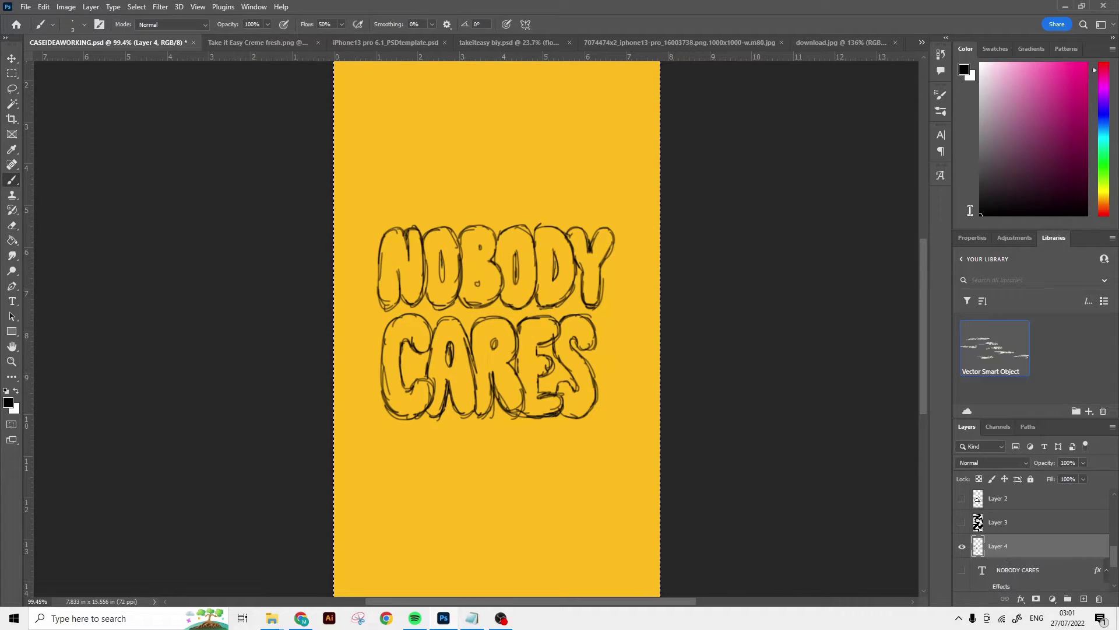
Step: Fill the insides of the sketched NOBODY CARES letters with white using the Paint Bucket
{"action": "key", "text": "g"}
{"action": "key", "text": "x"}
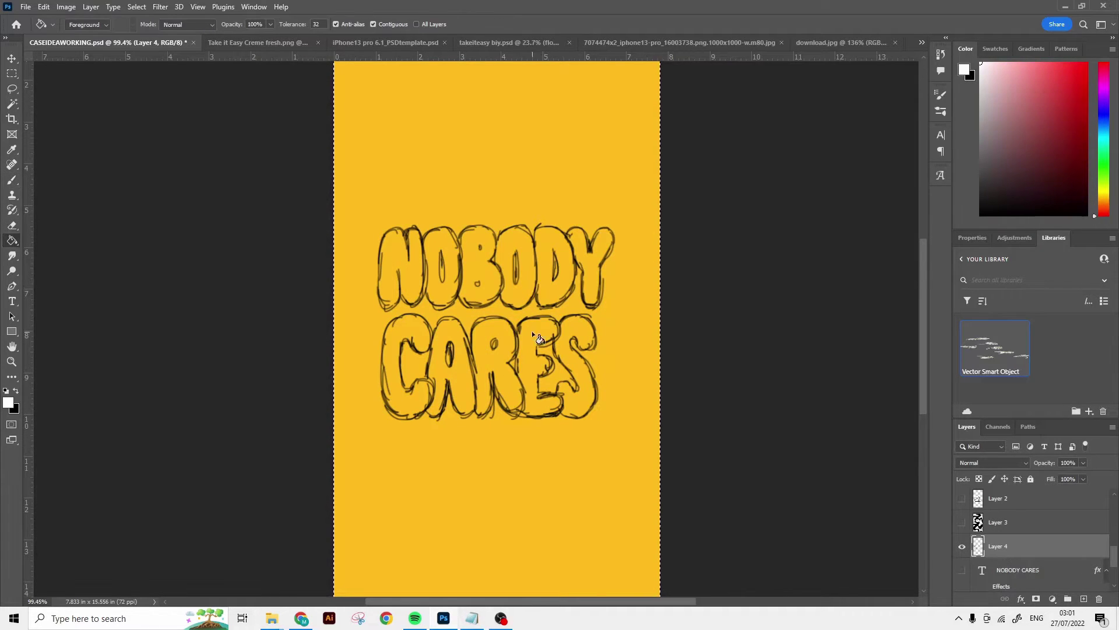
{"action": "left_click", "coordinate": [532, 339]}
{"action": "left_click", "coordinate": [572, 334]}
{"action": "left_click", "coordinate": [592, 262]}
{"action": "left_click", "coordinate": [546, 244]}
{"action": "left_click", "coordinate": [519, 239]}
{"action": "left_click", "coordinate": [475, 240]}
{"action": "left_click", "coordinate": [483, 335]}
{"action": "scroll", "coordinate": [493, 312], "scroll_direction": "down", "scroll_amount": 3}
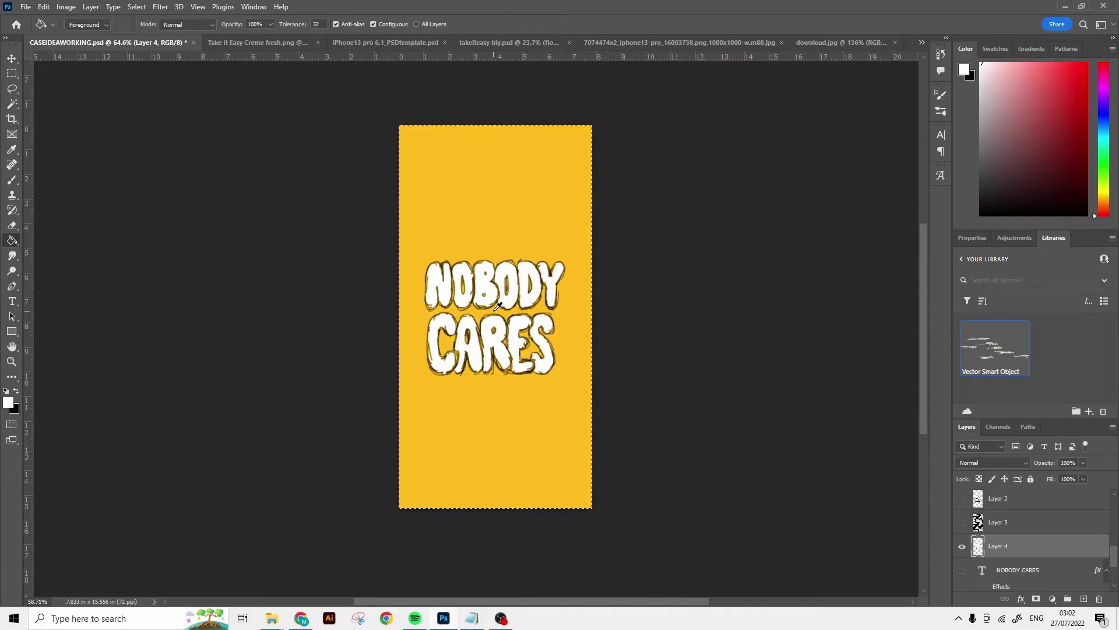
{"action": "left_click_drag", "start_coordinate": [495, 308], "coordinate": [489, 316]}
{"action": "key", "text": "m"}
{"action": "key", "text": "v"}
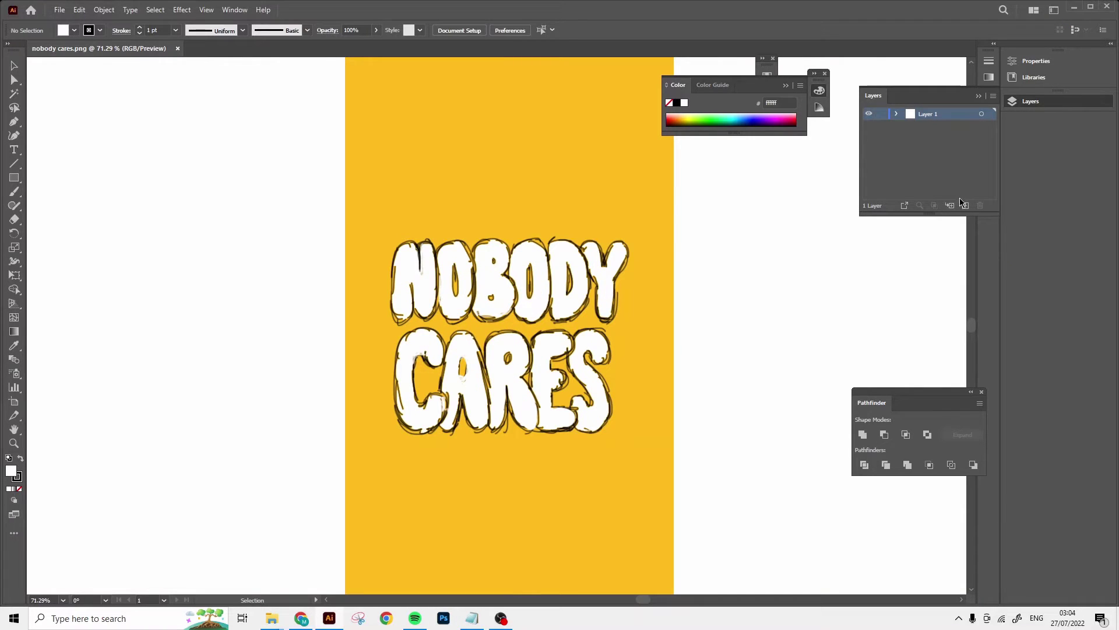
Step: In Illustrator, add a new layer above the sketch image and make Layer 1 a dimmed template layer
{"action": "left_click", "coordinate": [964, 205]}
{"action": "left_click", "coordinate": [904, 129]}
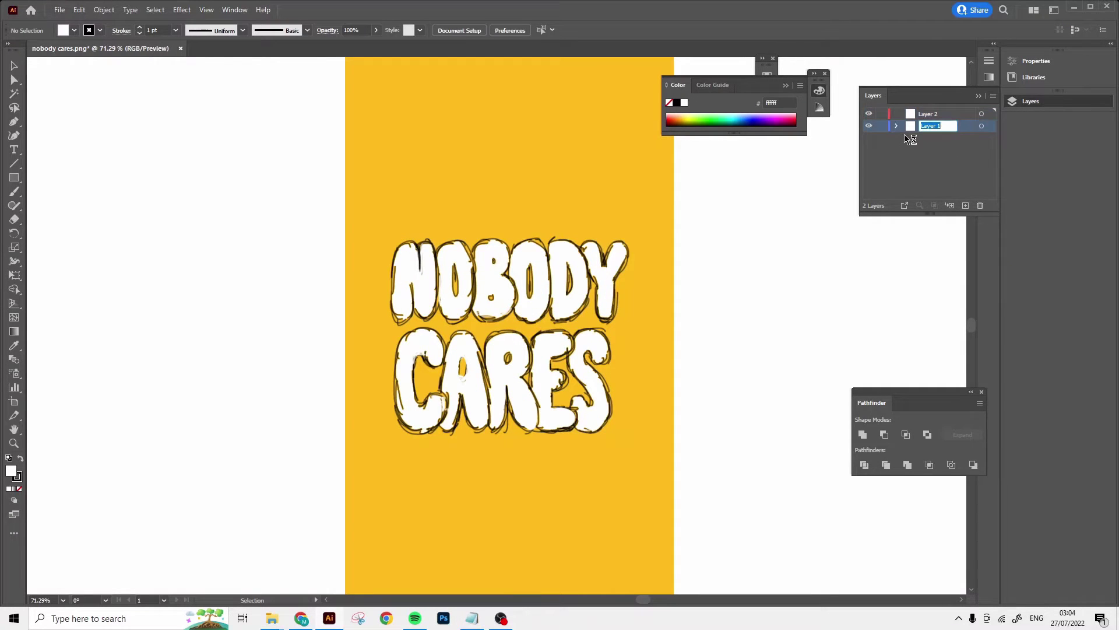
{"action": "double_click", "coordinate": [903, 137]}
{"action": "left_click", "coordinate": [501, 302]}
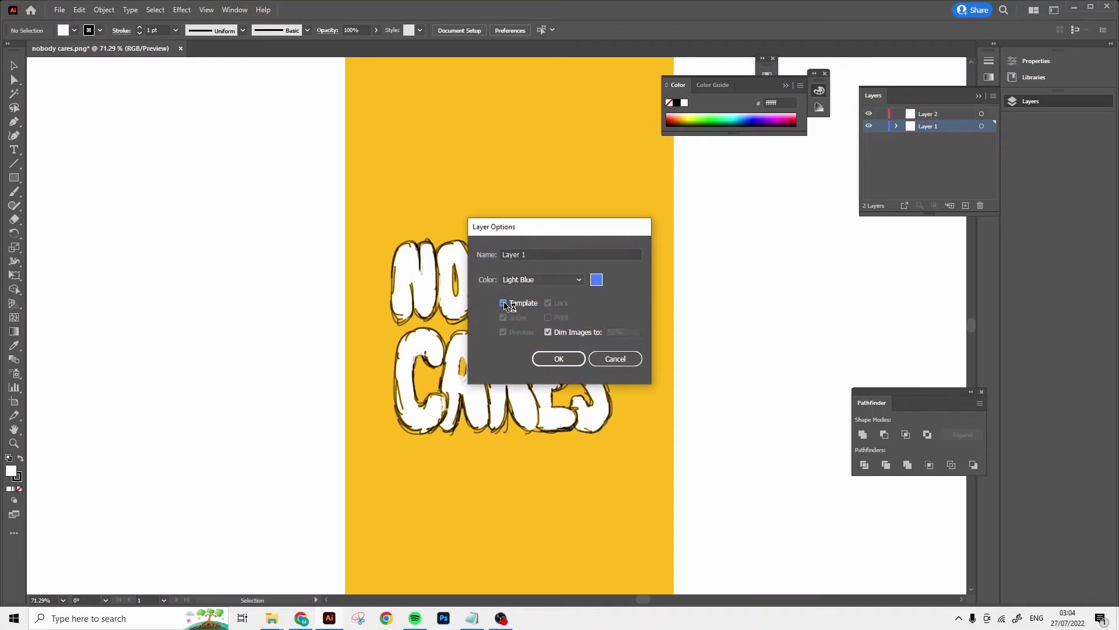
{"action": "left_click", "coordinate": [551, 360]}
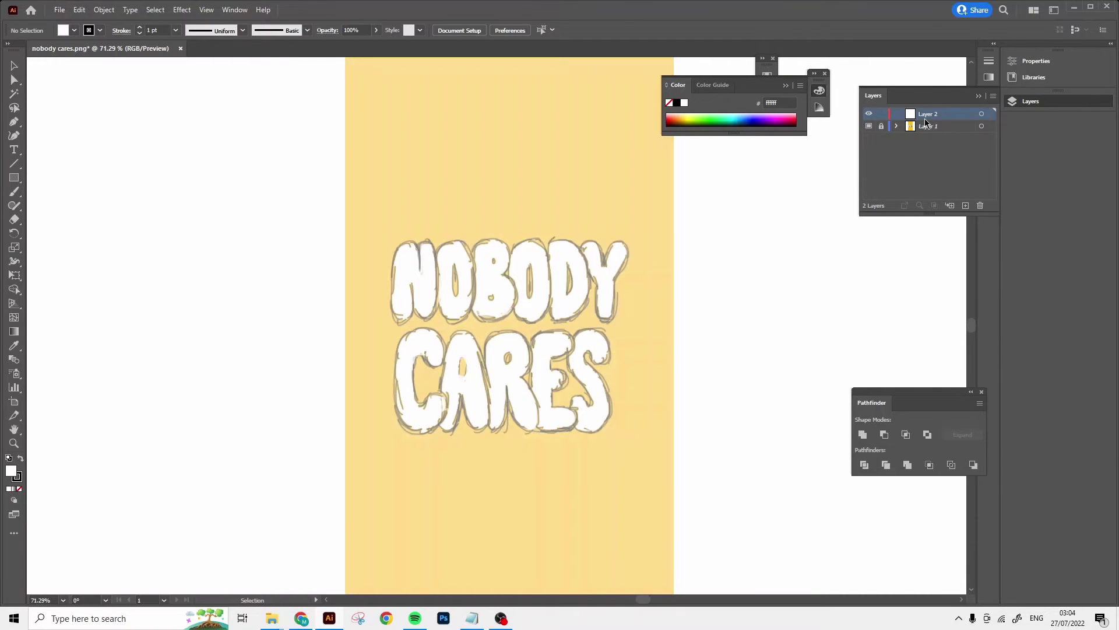
Step: Activate the Paintbrush tool over the sketched lettering and open the Artistic_ChalkCharcoalPencil brush library
{"action": "left_click", "coordinate": [13, 139]}
{"action": "scroll", "coordinate": [497, 303], "scroll_direction": "down", "scroll_amount": 4}
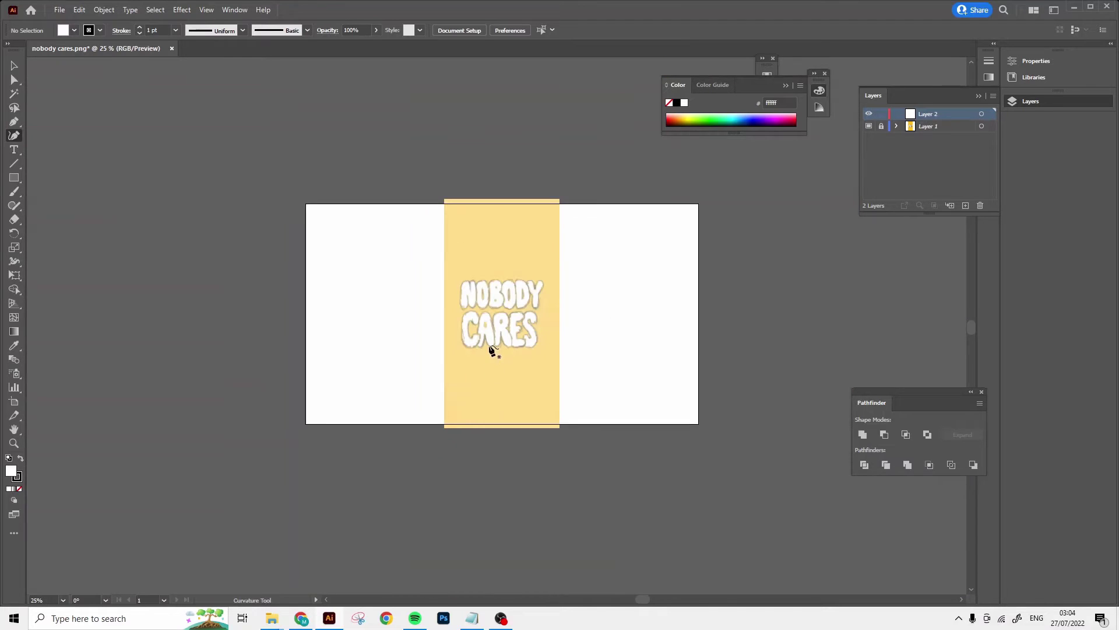
{"action": "scroll", "coordinate": [490, 304], "scroll_direction": "up", "scroll_amount": 6}
{"action": "key", "text": "b"}
{"action": "left_click", "coordinate": [226, 31]}
{"action": "left_click", "coordinate": [264, 31]}
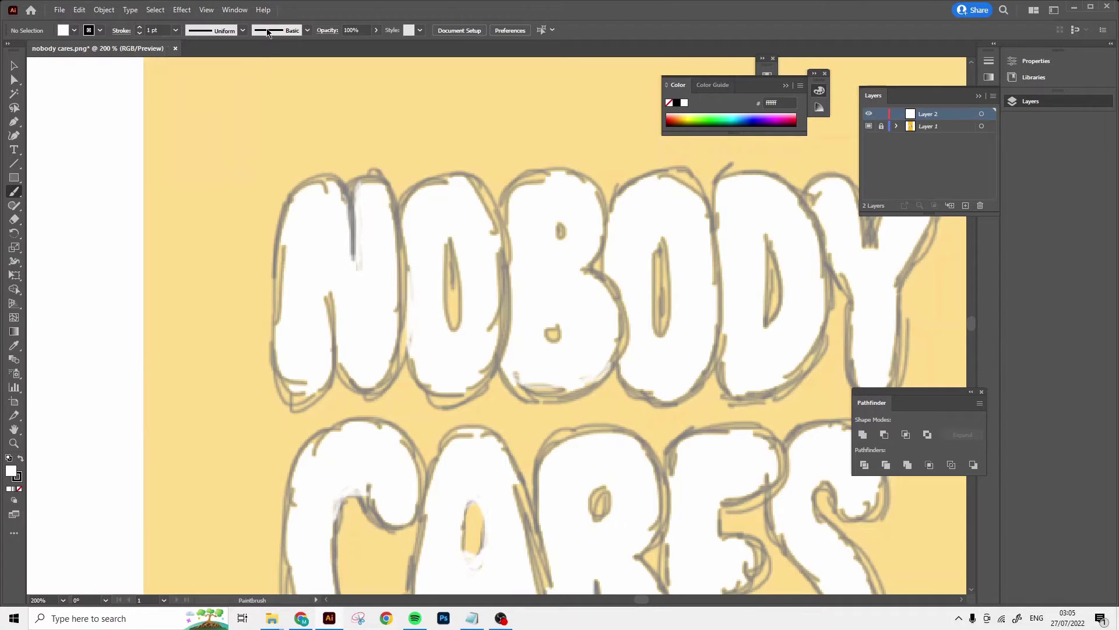
{"action": "left_click", "coordinate": [270, 31]}
{"action": "left_click", "coordinate": [195, 118]}
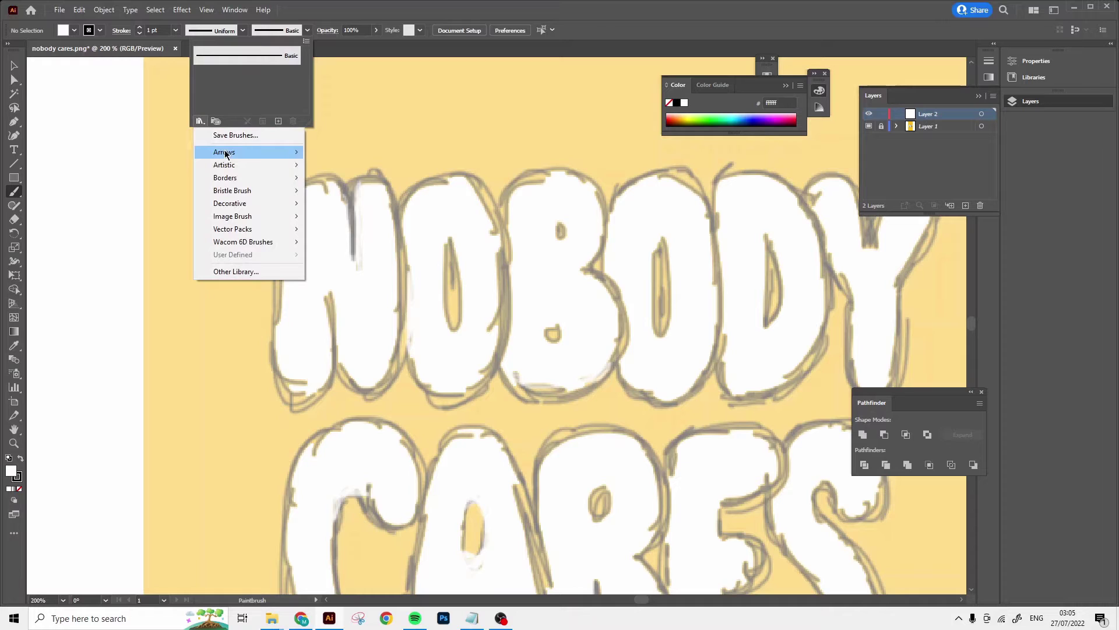
{"action": "mouse_move", "coordinate": [291, 175]}
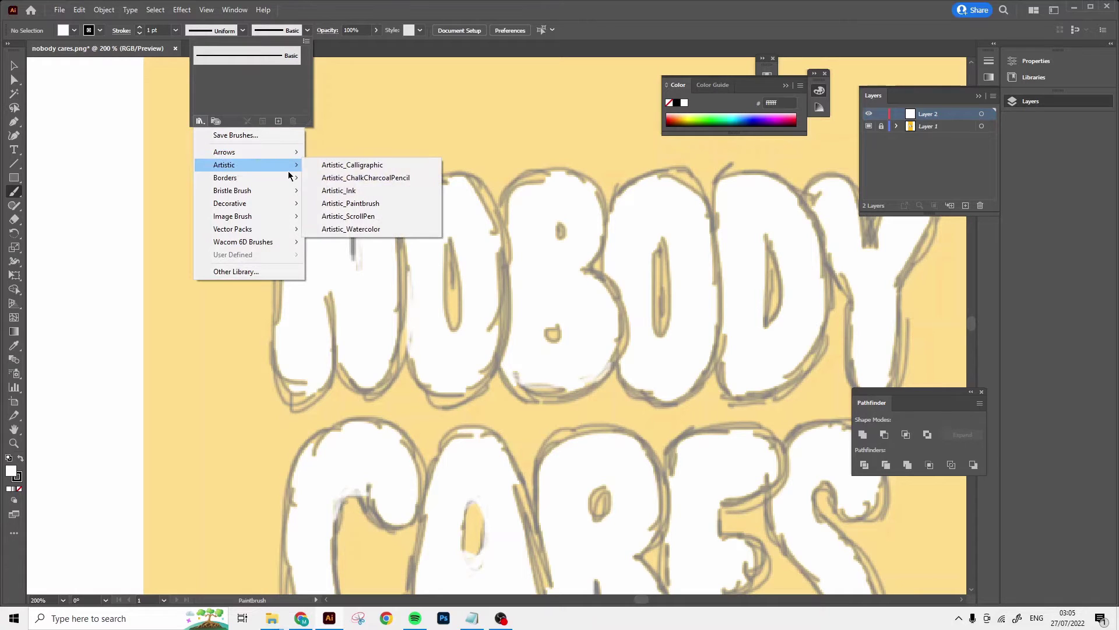
{"action": "left_click", "coordinate": [353, 171]}
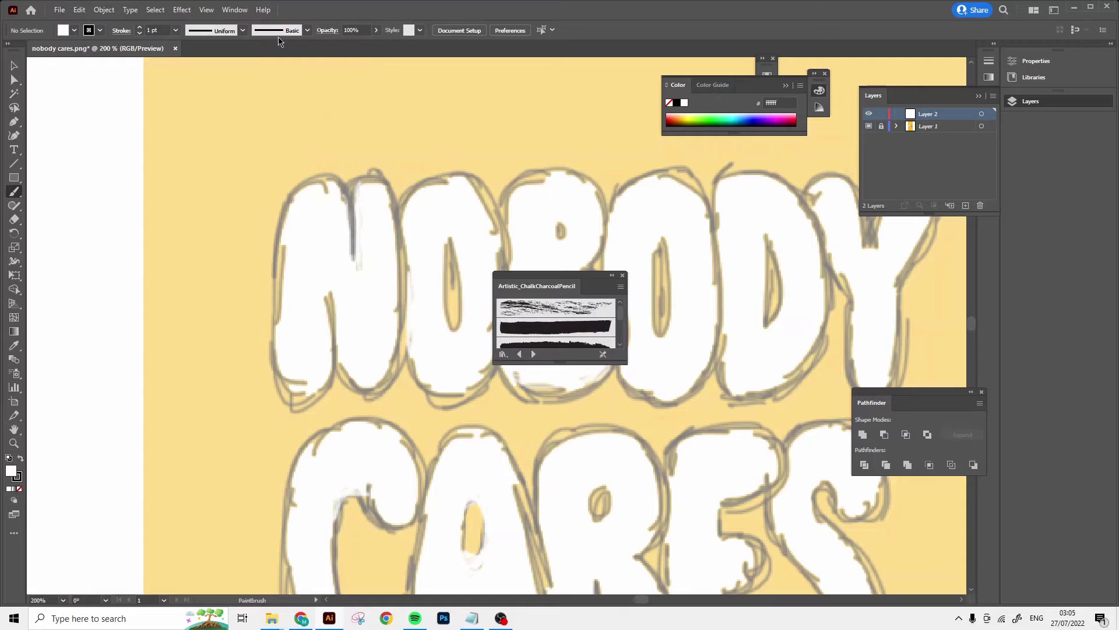
Step: Open the Artistic_Calligraphic brush library, choose the 1 pt. Round brush and close the library
{"action": "left_click", "coordinate": [280, 32]}
{"action": "left_click", "coordinate": [200, 120]}
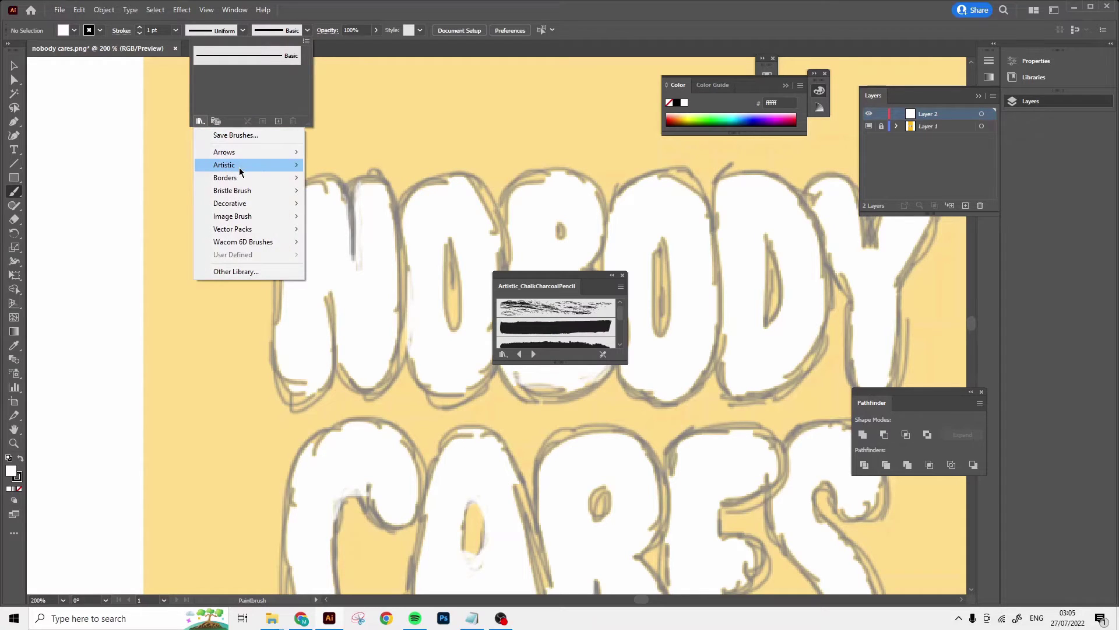
{"action": "mouse_move", "coordinate": [239, 166]}
{"action": "left_click", "coordinate": [343, 165]}
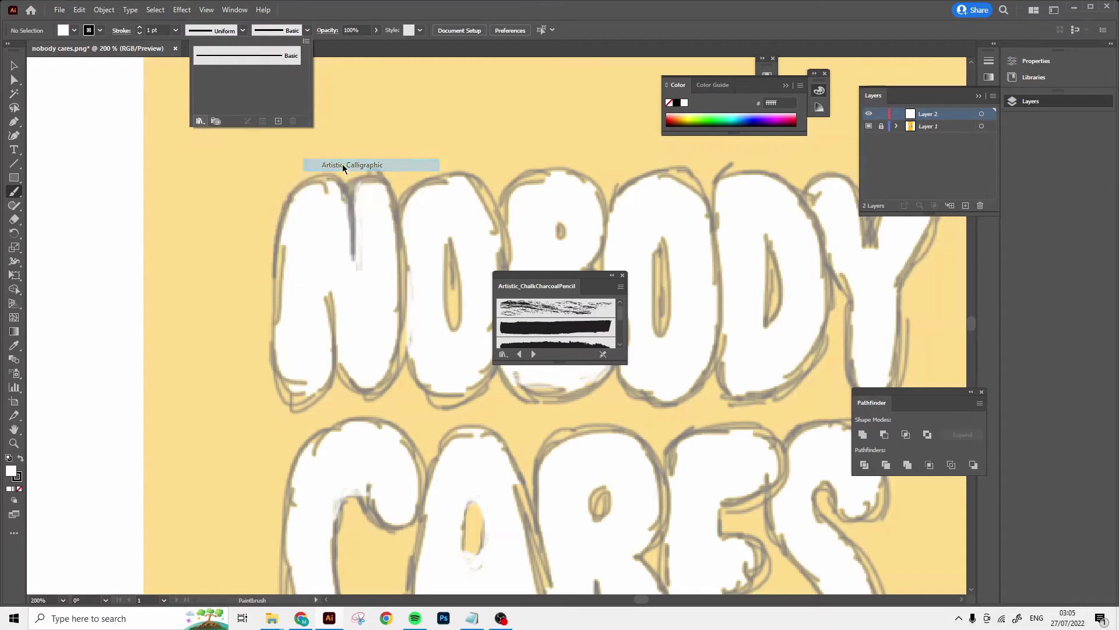
{"action": "left_click", "coordinate": [620, 312]}
{"action": "left_click_drag", "start_coordinate": [620, 333], "coordinate": [619, 345]}
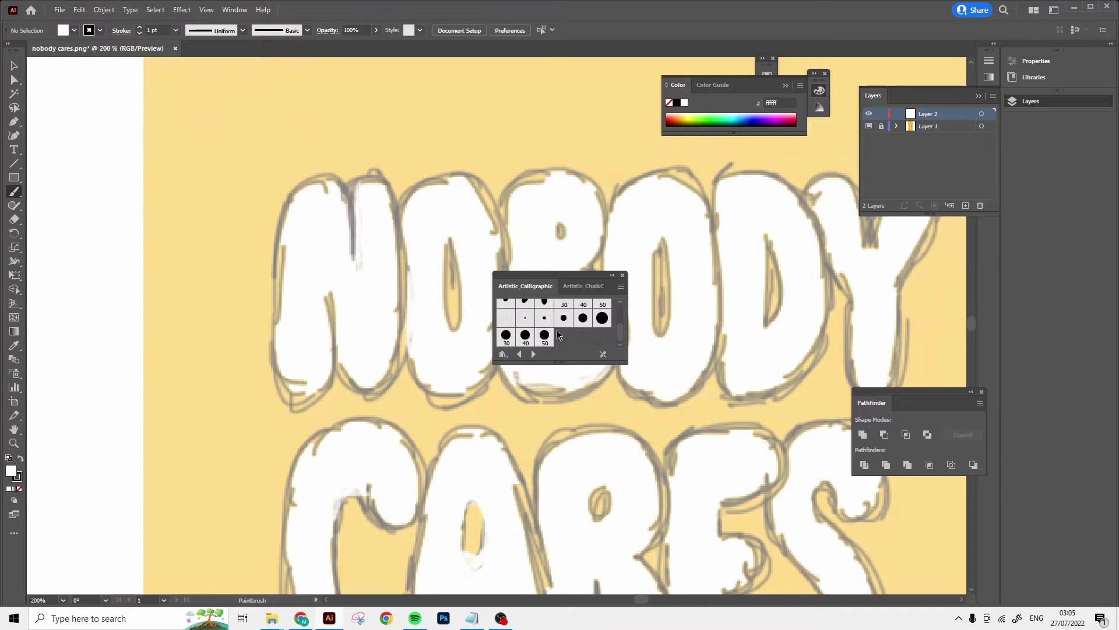
{"action": "left_click", "coordinate": [525, 320]}
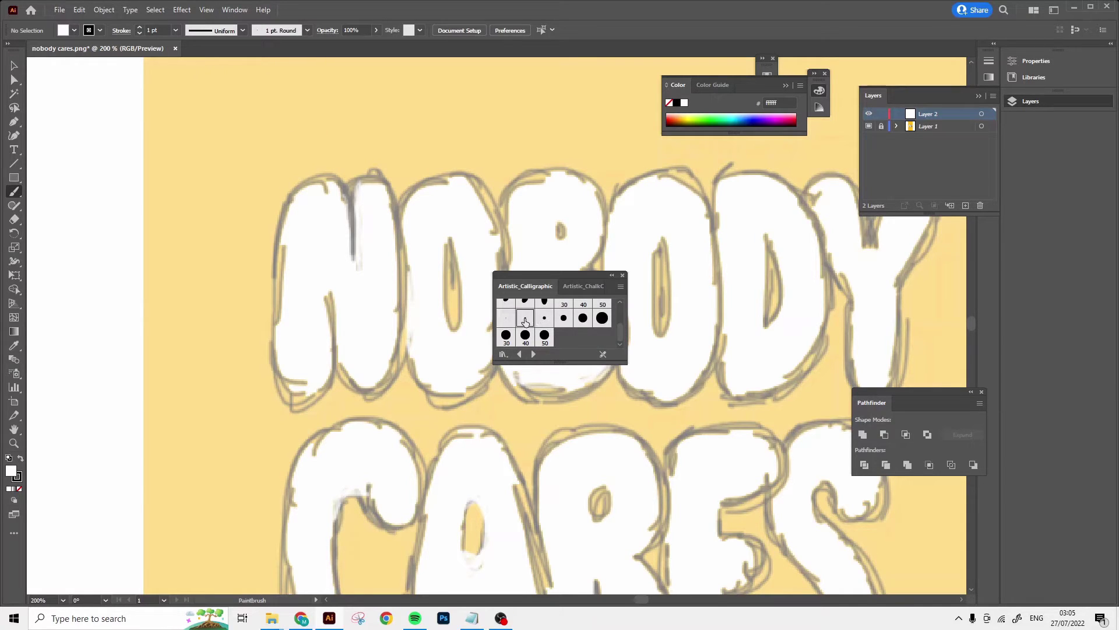
{"action": "left_click", "coordinate": [622, 276]}
Step: Trace the sketched letters of NOBODY on Layer 2 as smooth overlapping black outlines with the 3 pt. Round brush
{"action": "mouse_move", "coordinate": [518, 320]}
{"action": "left_mouse_down"}
{"action": "mouse_move", "coordinate": [344, 235]}
{"action": "mouse_move", "coordinate": [350, 379]}
{"action": "mouse_move", "coordinate": [334, 295]}
{"action": "left_mouse_up"}
{"action": "key", "text": "ctrl+z"}
{"action": "left_click_drag", "start_coordinate": [336, 329], "coordinate": [356, 264]}
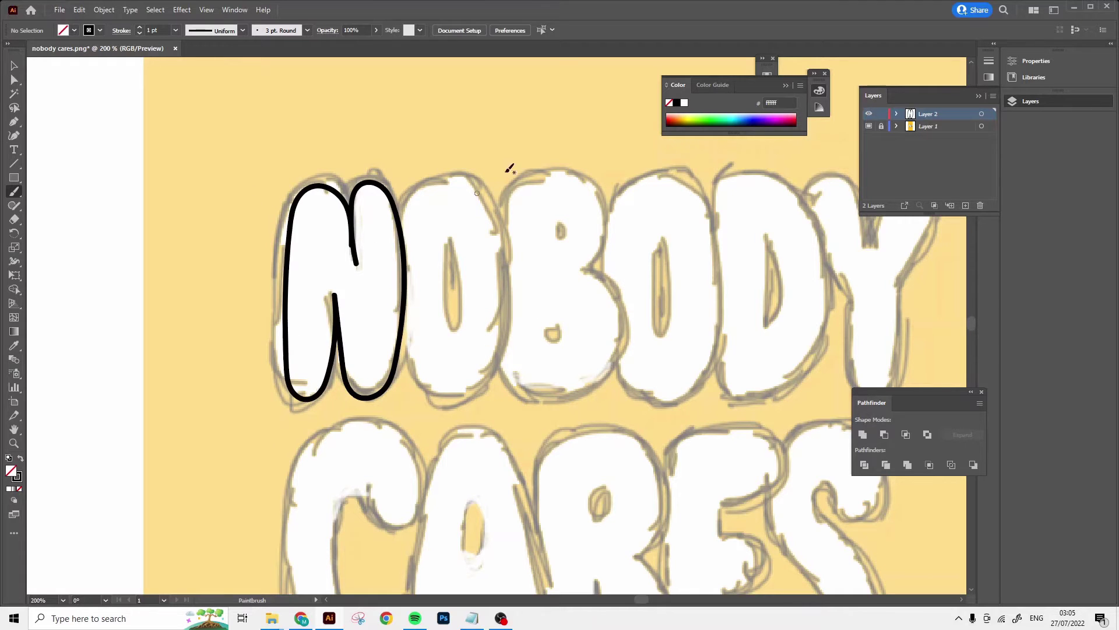
{"action": "left_click_drag", "start_coordinate": [399, 220], "coordinate": [399, 223]}
{"action": "mouse_move", "coordinate": [493, 221]}
{"action": "left_mouse_down"}
{"action": "mouse_move", "coordinate": [598, 234]}
{"action": "mouse_move", "coordinate": [496, 350]}
{"action": "left_mouse_up"}
{"action": "key", "text": "ctrl+z"}
{"action": "mouse_move", "coordinate": [489, 223]}
{"action": "left_mouse_down"}
{"action": "mouse_move", "coordinate": [490, 242]}
{"action": "mouse_move", "coordinate": [489, 223]}
{"action": "left_mouse_up"}
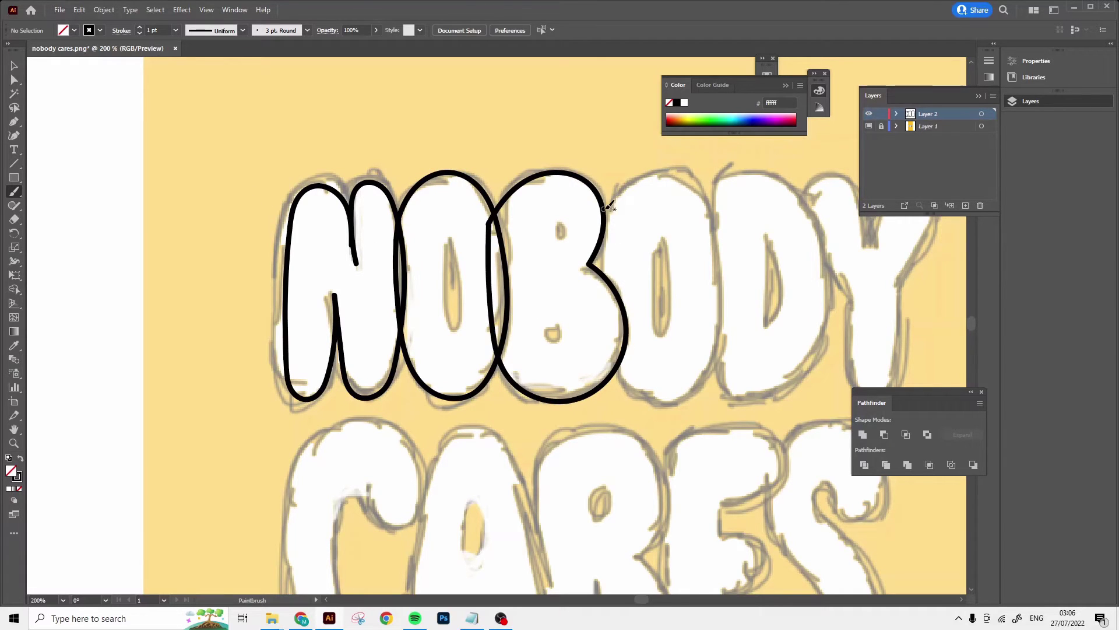
{"action": "left_click_drag", "start_coordinate": [602, 214], "coordinate": [601, 224]}
{"action": "mouse_move", "coordinate": [715, 201]}
{"action": "left_mouse_down"}
{"action": "mouse_move", "coordinate": [739, 172]}
{"action": "mouse_move", "coordinate": [691, 216]}
{"action": "left_mouse_up"}
Step: Trace the sketched letters of CARES as overlapping black outlines with the same round brush, redoing uneven strokes
{"action": "scroll", "coordinate": [715, 221], "scroll_direction": "right", "scroll_amount": 7}
{"action": "scroll", "coordinate": [691, 216], "scroll_direction": "down", "scroll_amount": 7}
{"action": "scroll", "coordinate": [525, 292], "scroll_direction": "left", "scroll_amount": 6}
{"action": "mouse_move", "coordinate": [319, 418]}
{"action": "left_mouse_down"}
{"action": "mouse_move", "coordinate": [345, 411]}
{"action": "mouse_move", "coordinate": [321, 415]}
{"action": "mouse_move", "coordinate": [337, 415]}
{"action": "mouse_move", "coordinate": [374, 453]}
{"action": "left_mouse_up"}
{"action": "key", "text": "ctrl+z"}
{"action": "left_click_drag", "start_coordinate": [444, 297], "coordinate": [445, 293]}
{"action": "mouse_move", "coordinate": [612, 342]}
{"action": "left_mouse_down"}
{"action": "mouse_move", "coordinate": [585, 223]}
{"action": "mouse_move", "coordinate": [614, 342]}
{"action": "left_mouse_up"}
{"action": "mouse_move", "coordinate": [694, 293]}
{"action": "left_mouse_down"}
{"action": "mouse_move", "coordinate": [726, 427]}
{"action": "mouse_move", "coordinate": [694, 295]}
{"action": "left_mouse_up"}
{"action": "key", "text": "ctrl+z"}
{"action": "mouse_move", "coordinate": [692, 294]}
{"action": "left_mouse_down"}
{"action": "mouse_move", "coordinate": [733, 369]}
{"action": "mouse_move", "coordinate": [692, 294]}
{"action": "left_mouse_up"}
{"action": "key", "text": "ctrl+z"}
{"action": "mouse_move", "coordinate": [806, 286]}
{"action": "left_mouse_down"}
{"action": "mouse_move", "coordinate": [778, 217]}
{"action": "mouse_move", "coordinate": [807, 427]}
{"action": "left_mouse_up"}
{"action": "key", "text": "ctrl+z"}
{"action": "mouse_move", "coordinate": [805, 285]}
{"action": "left_mouse_down"}
{"action": "mouse_move", "coordinate": [850, 255]}
{"action": "mouse_move", "coordinate": [796, 303]}
{"action": "mouse_move", "coordinate": [806, 285]}
{"action": "left_mouse_up"}
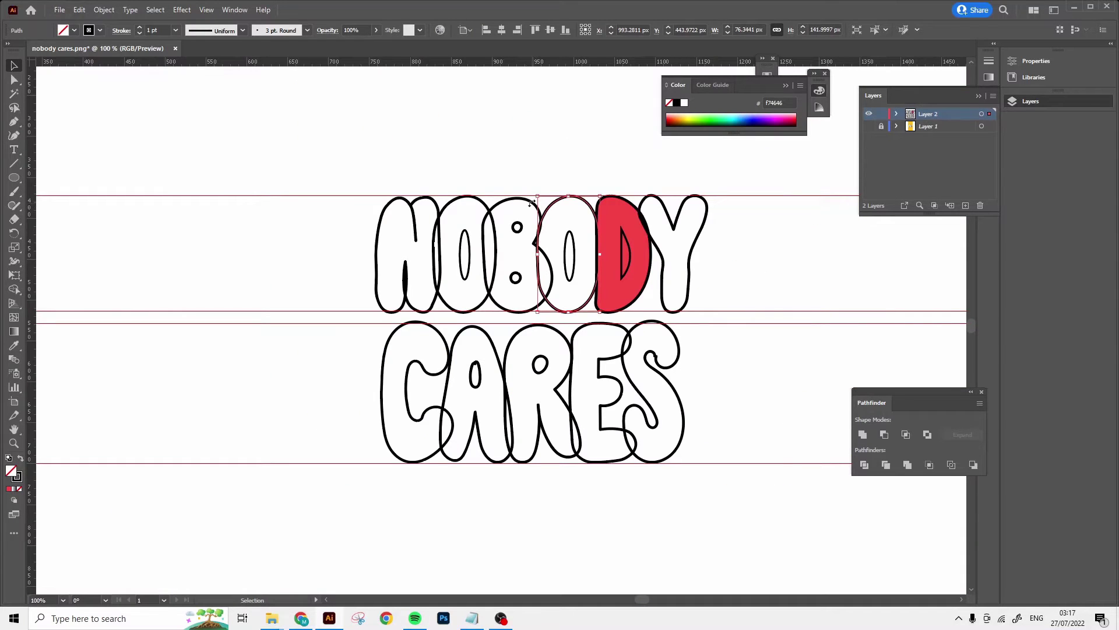
Step: Fill all the letter outlines of NOBODY CARES with the same red as the D
{"action": "left_click_drag", "start_coordinate": [339, 175], "coordinate": [720, 505]}
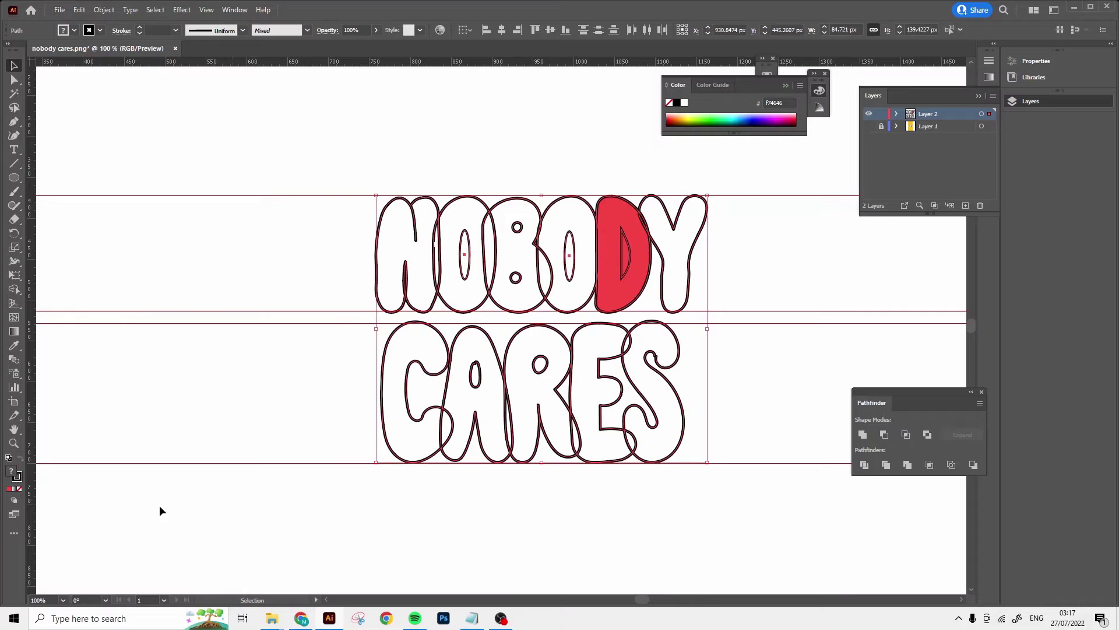
{"action": "left_click", "coordinate": [9, 489]}
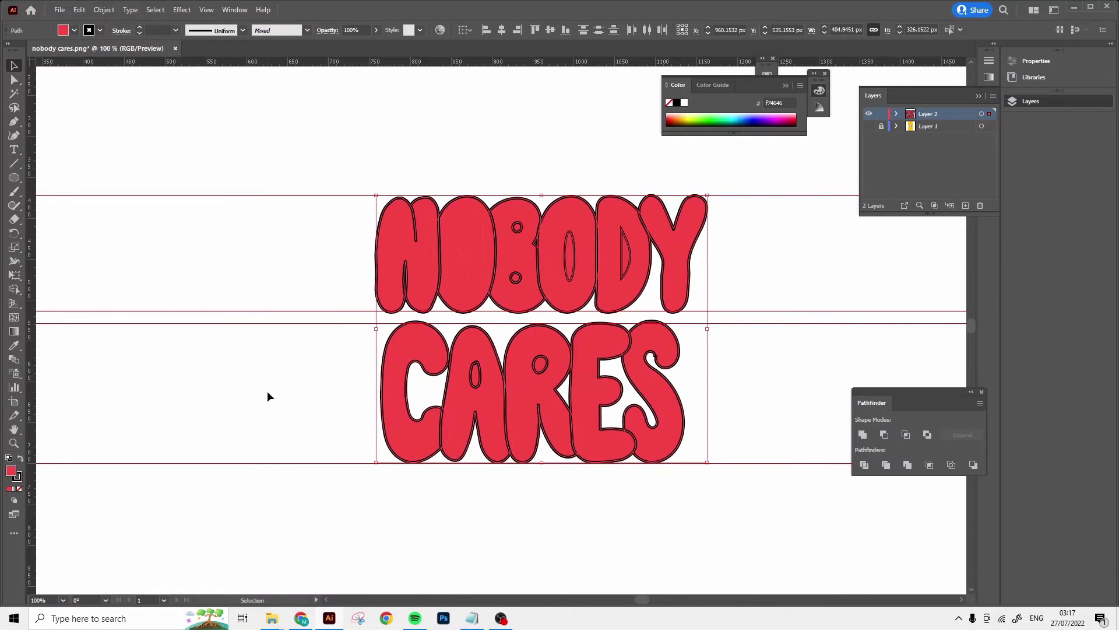
{"action": "left_click", "coordinate": [267, 392]}
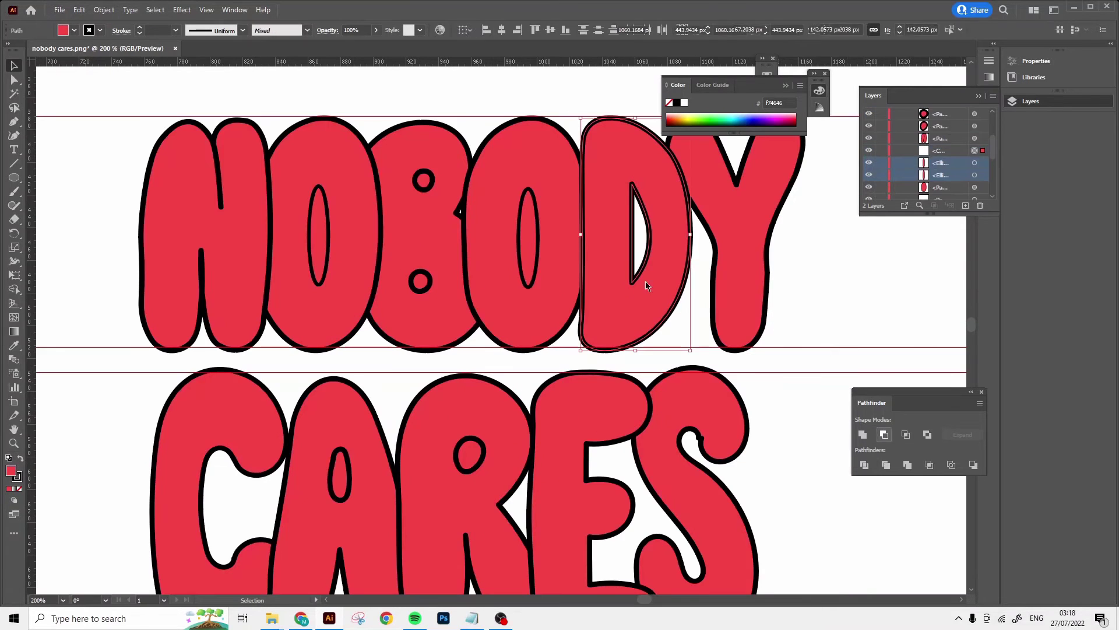
Step: Cut the inner shapes out of the D and the second O in NOBODY with Minus Front
{"action": "left_click", "coordinate": [884, 434]}
{"action": "left_click", "coordinate": [530, 216]}
{"action": "left_click", "coordinate": [568, 212], "text": "shift"}
{"action": "left_click", "coordinate": [885, 434]}
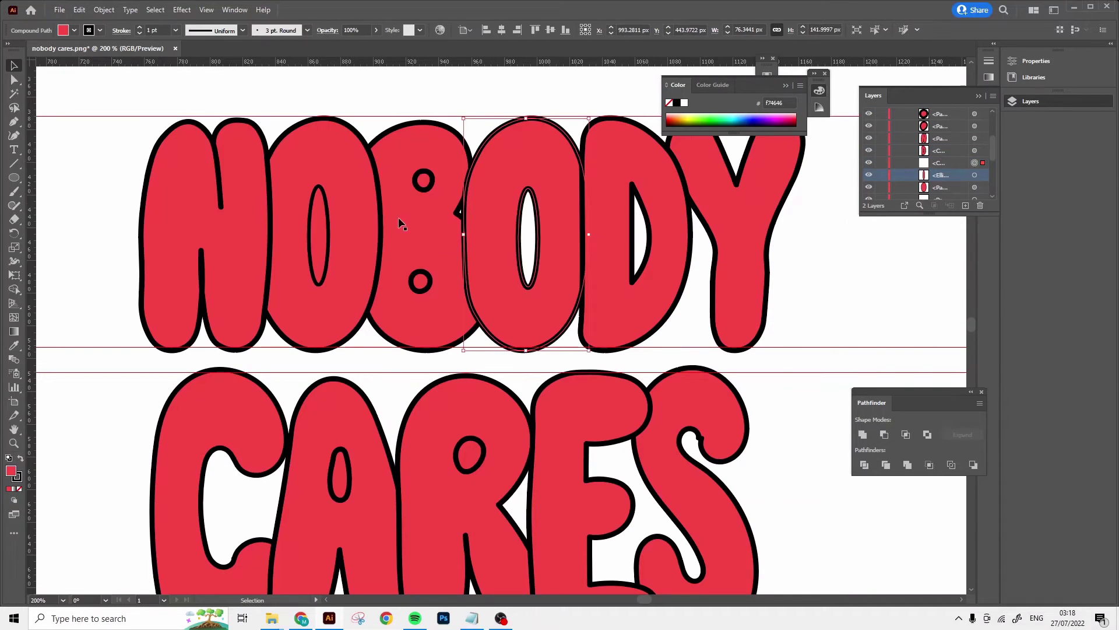
Step: Cut the two small circles out of the B and the ellipse out of the first O with Minus Front
{"action": "left_click", "coordinate": [420, 281]}
{"action": "left_click", "coordinate": [424, 181], "text": "shift"}
{"action": "left_click", "coordinate": [450, 215], "text": "shift"}
{"action": "left_click", "coordinate": [884, 434]}
{"action": "left_click", "coordinate": [318, 231]}
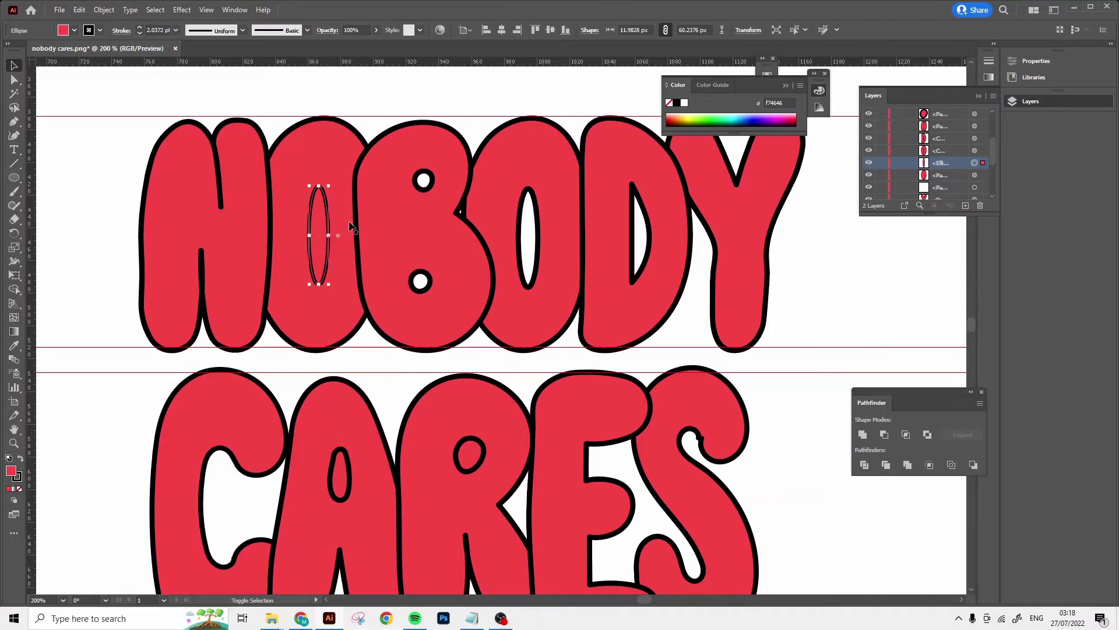
{"action": "left_click", "coordinate": [350, 226], "text": "shift"}
{"action": "left_click", "coordinate": [884, 434]}
Step: Try to smooth the outer curve of the C in CARES with the Smooth tool
{"action": "left_click", "coordinate": [239, 233]}
{"action": "scroll", "coordinate": [241, 399], "scroll_direction": "down", "scroll_amount": 3}
{"action": "left_click", "coordinate": [180, 361]}
{"action": "left_click", "coordinate": [14, 205]}
{"action": "left_click_drag", "start_coordinate": [162, 284], "coordinate": [158, 466]}
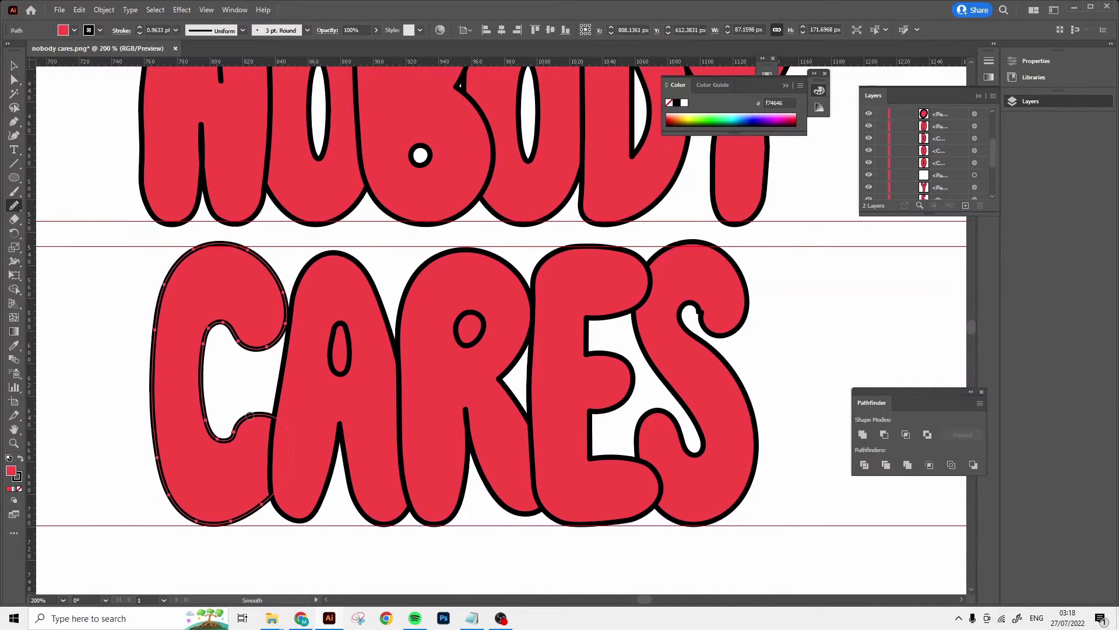
{"action": "key", "text": "ctrl+z"}
Step: Cut the inner shape out of the A in CARES with Minus Front
{"action": "key", "text": "v"}
{"action": "left_click", "coordinate": [347, 412]}
{"action": "left_click", "coordinate": [340, 354]}
{"action": "left_click", "coordinate": [367, 390], "text": "shift"}
{"action": "left_click", "coordinate": [884, 435]}
{"action": "left_click", "coordinate": [809, 352]}
Step: Move CARES into place just beneath NOBODY and scale it up to nearly the same width
{"action": "left_click_drag", "start_coordinate": [459, 339], "coordinate": [456, 339]}
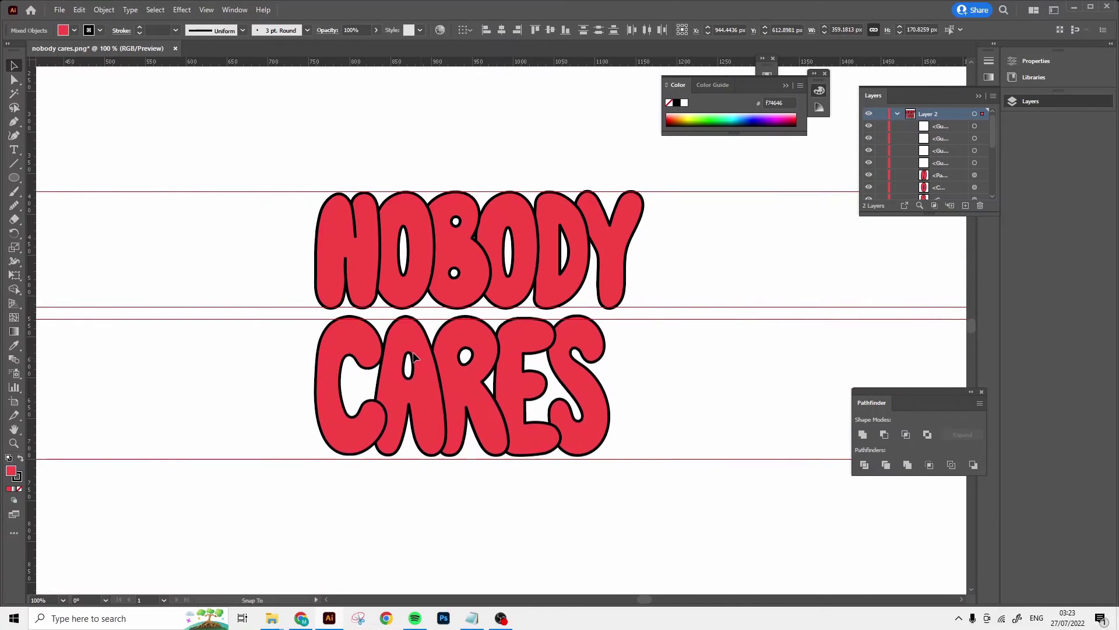
{"action": "left_click_drag", "start_coordinate": [413, 352], "coordinate": [410, 348]}
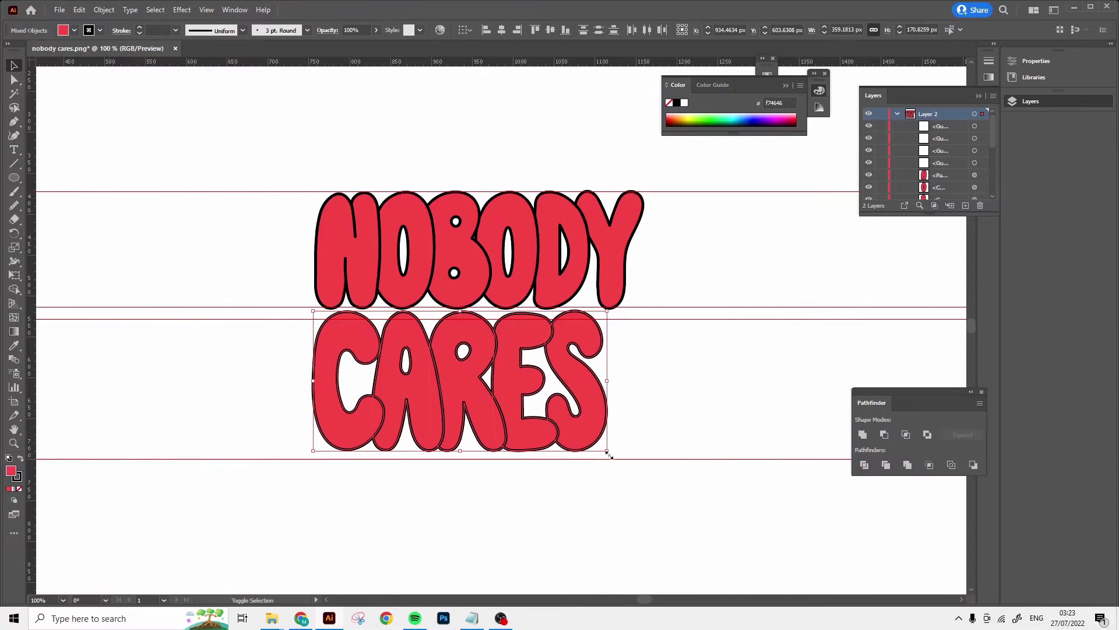
{"action": "left_click_drag", "start_coordinate": [609, 455], "coordinate": [633, 475]}
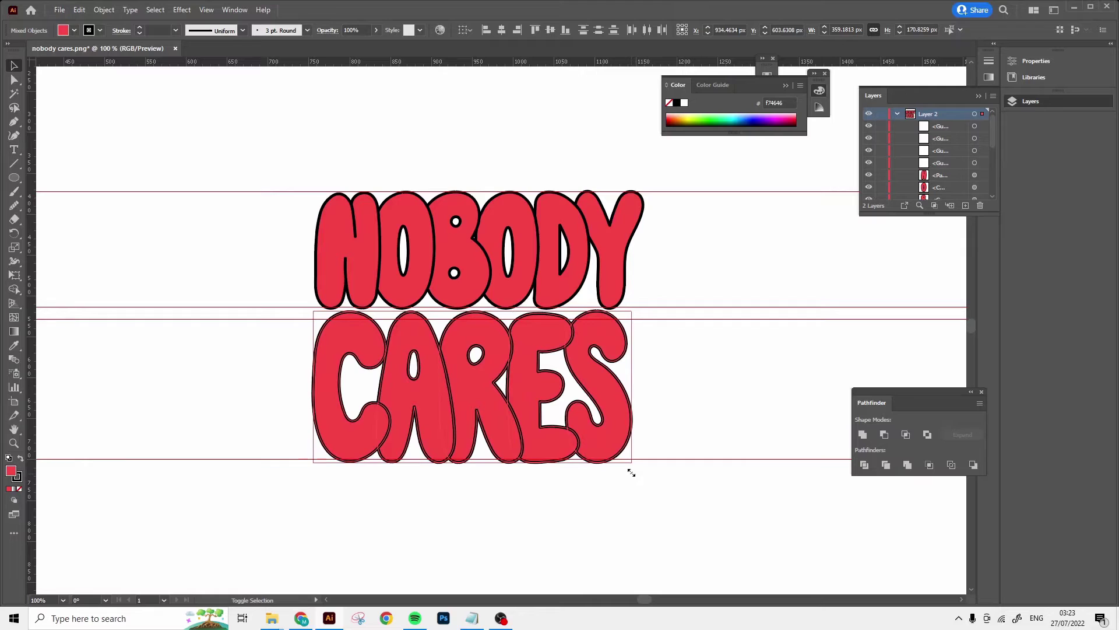
{"action": "left_click", "coordinate": [678, 385]}
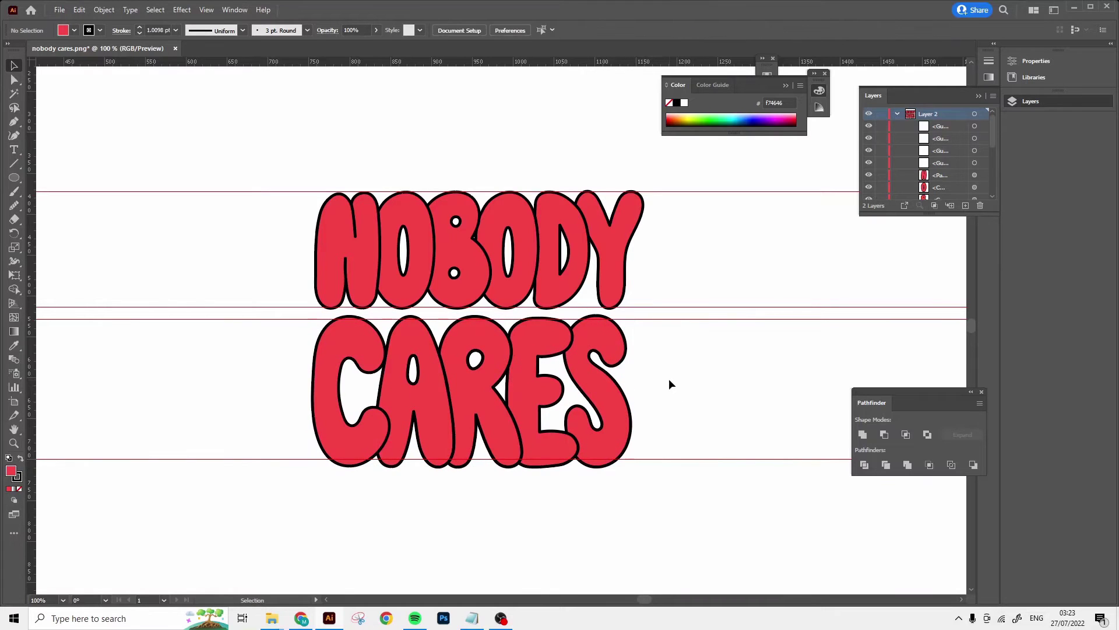
Step: Place vertical guides at the outer edges of NOBODY and nudge the C of CARES slightly inward to line up
{"action": "left_click_drag", "start_coordinate": [33, 249], "coordinate": [317, 236]}
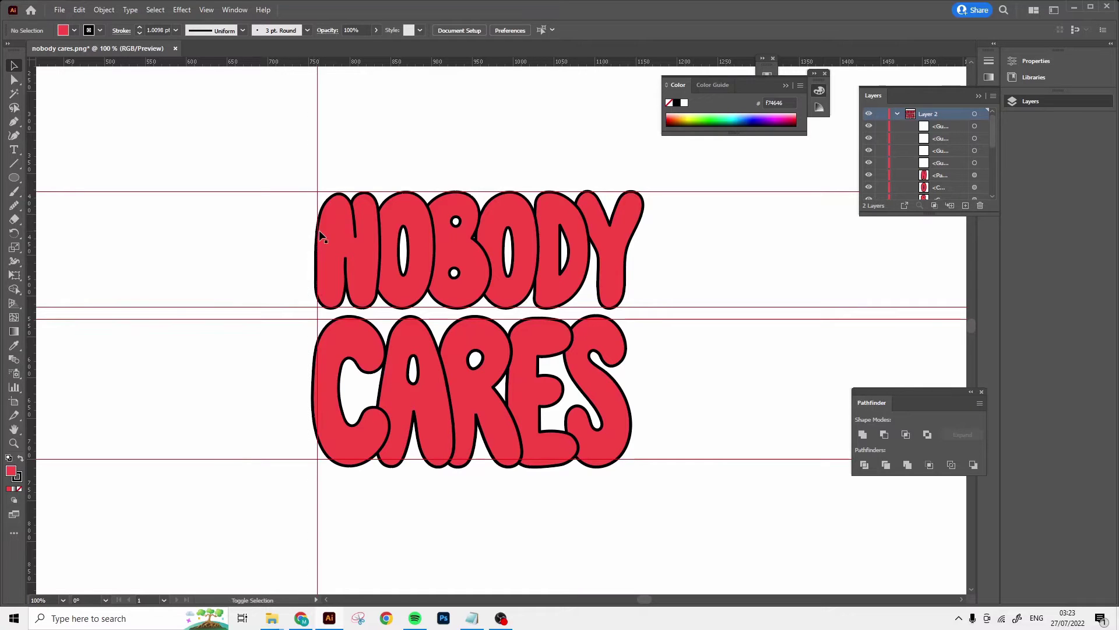
{"action": "left_click_drag", "start_coordinate": [32, 256], "coordinate": [644, 261]}
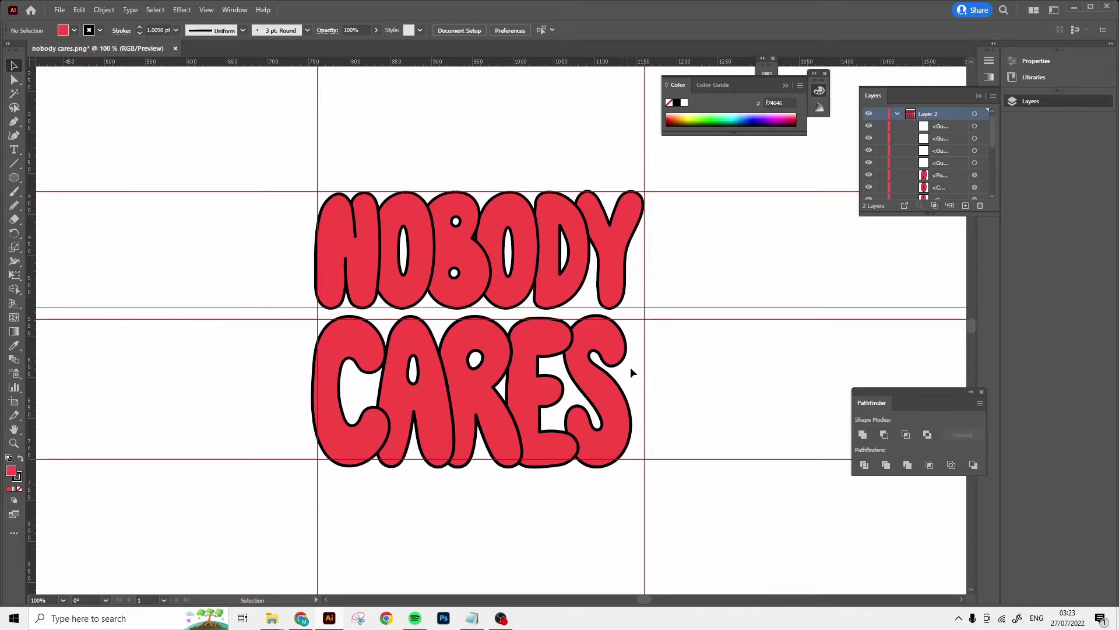
{"action": "left_click", "coordinate": [325, 394]}
{"action": "left_click_drag", "start_coordinate": [323, 392], "coordinate": [328, 394]}
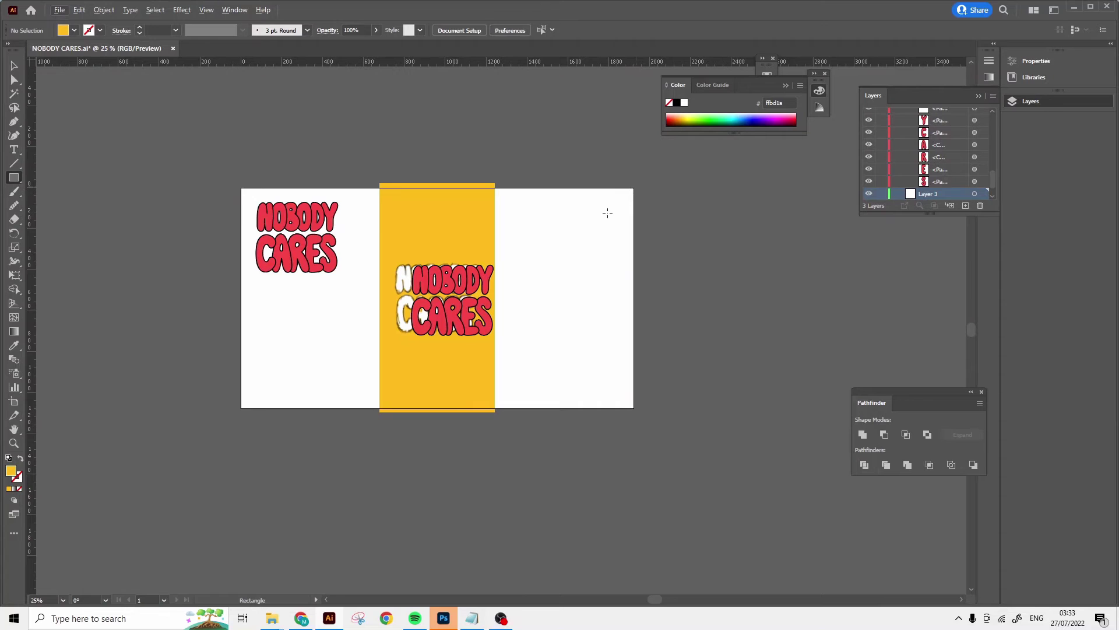
Step: Draw a yellow background rectangle on Layer 3 that extends slightly past the whole artboard, behind the lettering
{"action": "left_click_drag", "start_coordinate": [639, 183], "coordinate": [234, 419]}
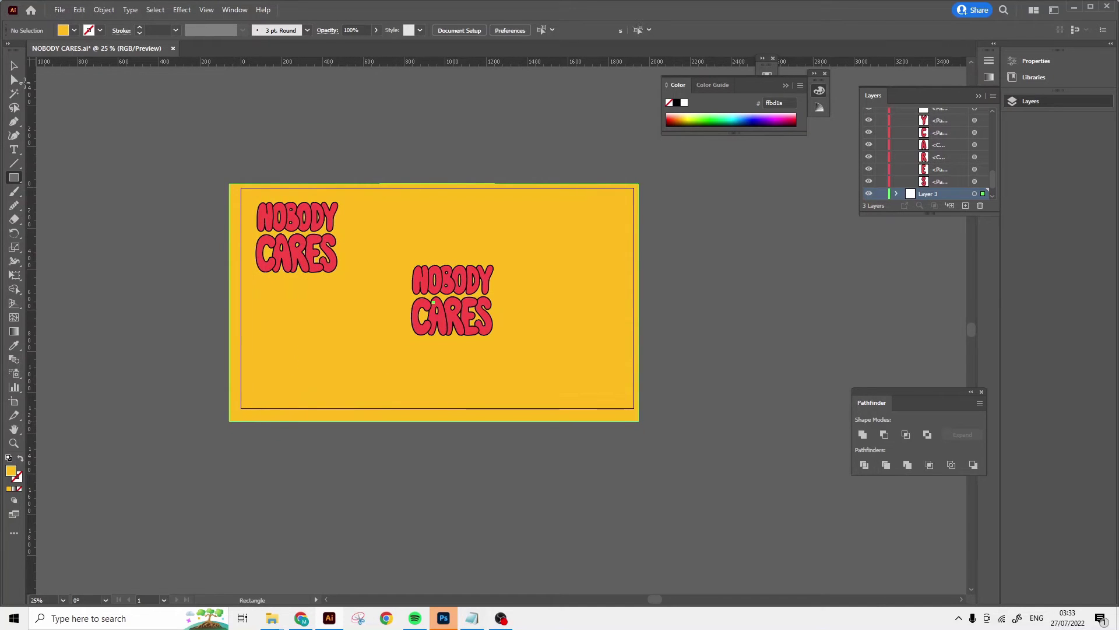
{"action": "left_click", "coordinate": [14, 65]}
{"action": "left_click", "coordinate": [477, 179]}
{"action": "scroll", "coordinate": [447, 274], "scroll_direction": "up", "scroll_amount": 4}
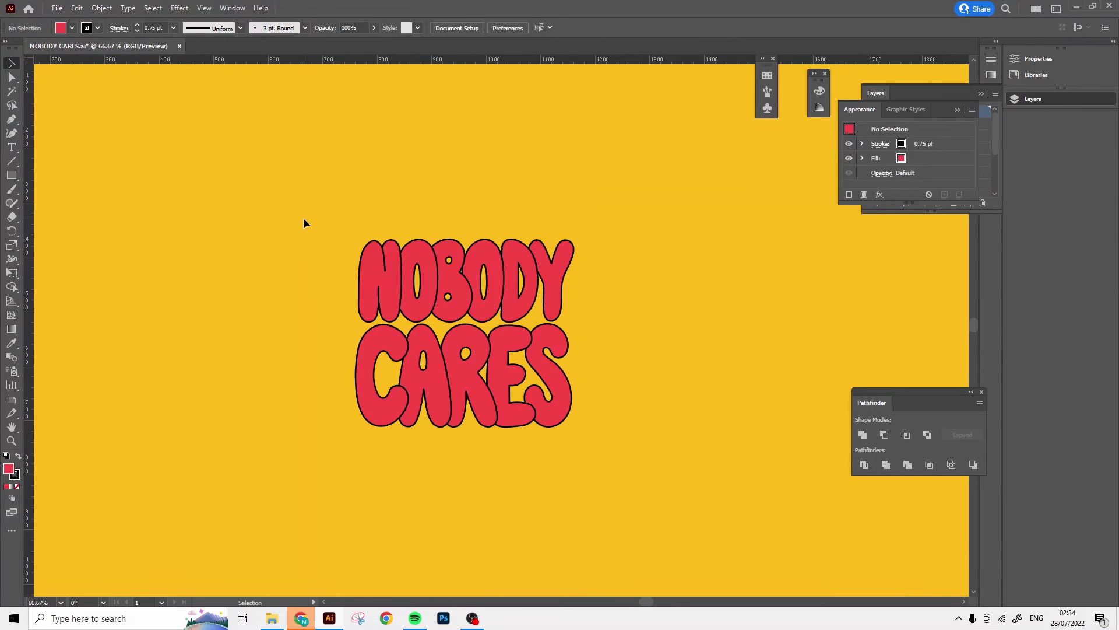
Step: Start a 3D Extrude & Bevel (Classic) effect on the whole NOBODY CARES lettering with its preview turned off
{"action": "left_click_drag", "start_coordinate": [301, 205], "coordinate": [592, 475]}
{"action": "left_click", "coordinate": [179, 7]}
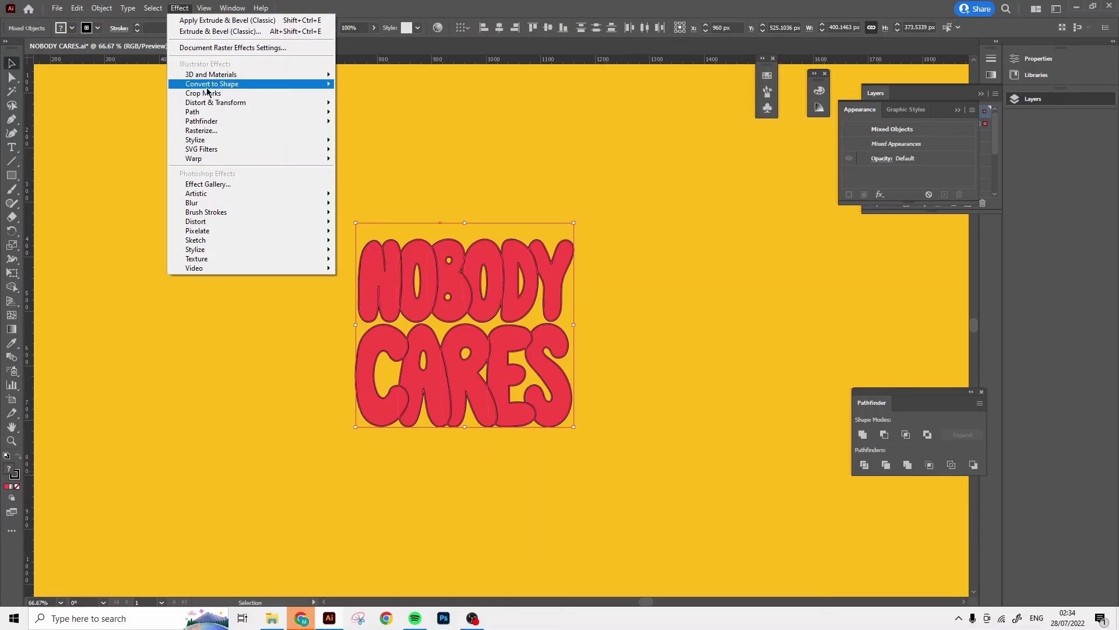
{"action": "mouse_move", "coordinate": [251, 75]}
{"action": "mouse_move", "coordinate": [394, 143]}
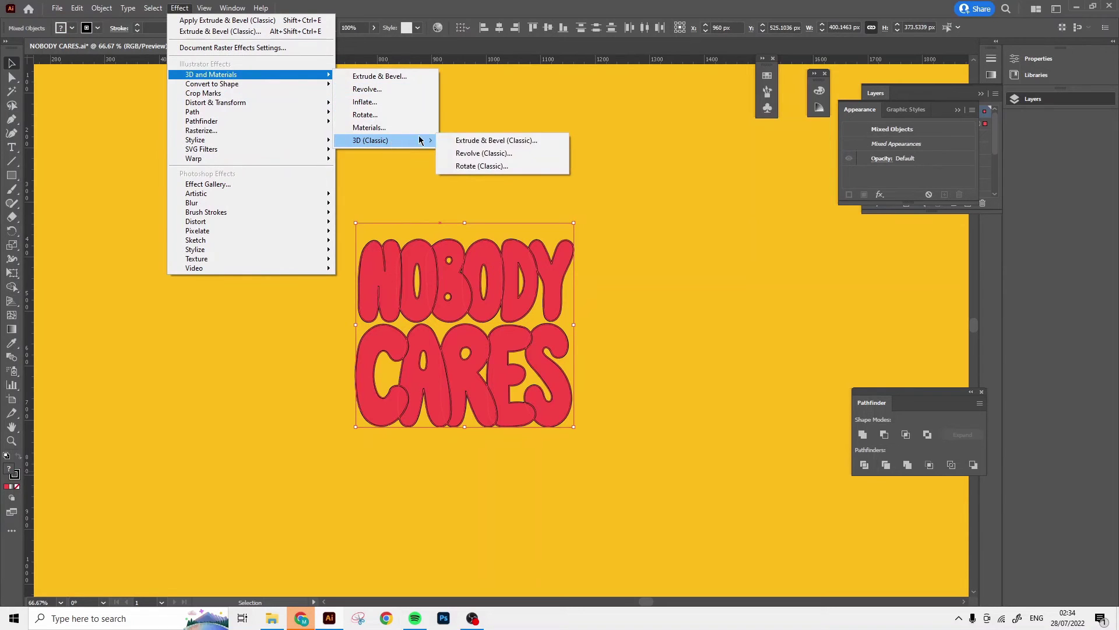
{"action": "left_click", "coordinate": [463, 143]}
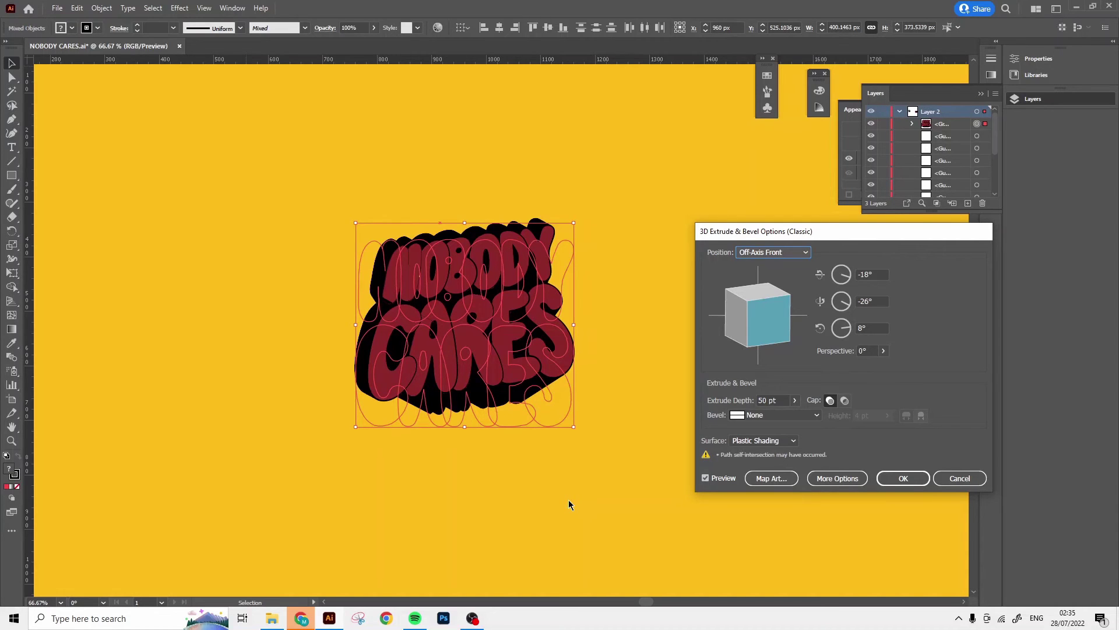
{"action": "left_click", "coordinate": [712, 478]}
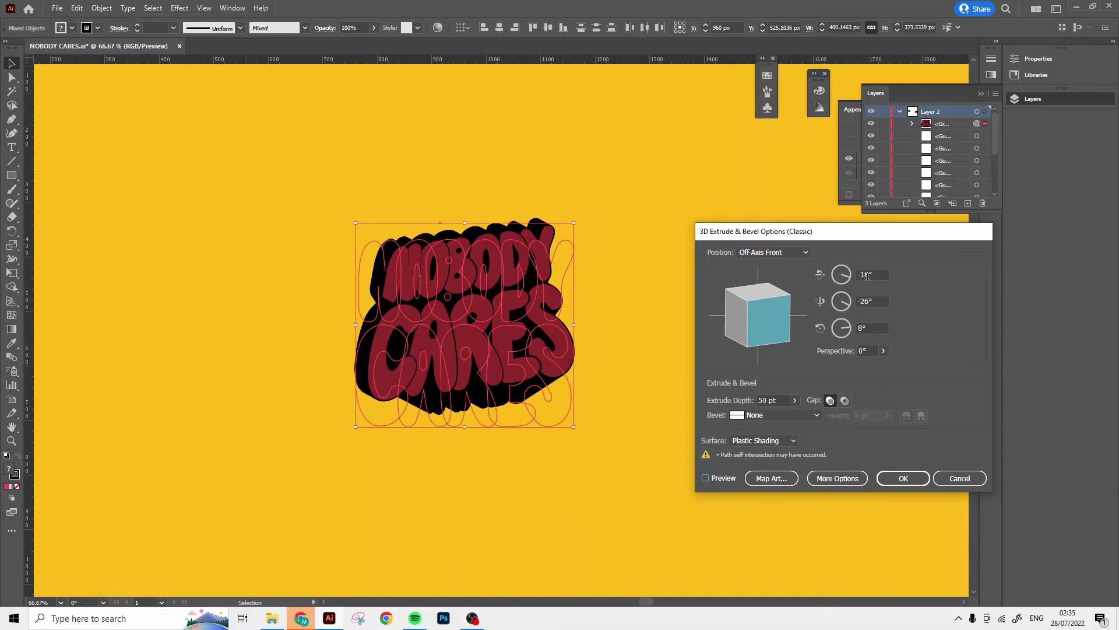
Step: Set the extrusion's rotation to 23° on X, 0° on Y and 0° on Z, with a perspective of 111°
{"action": "left_click", "coordinate": [873, 274]}
{"action": "type", "text": "23"}
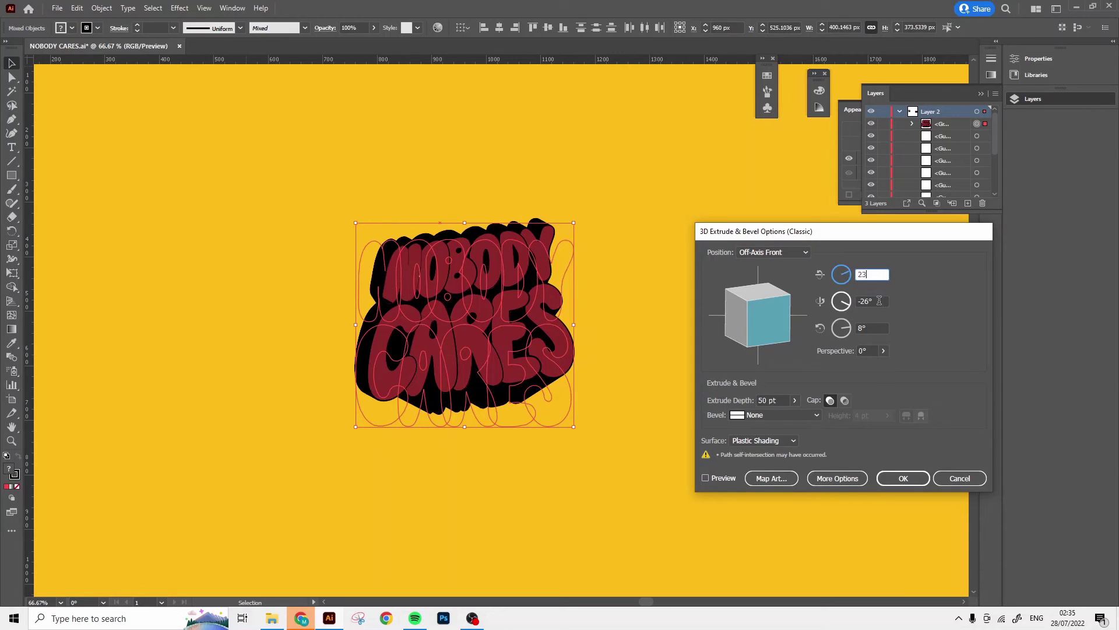
{"action": "left_click", "coordinate": [879, 300]}
{"action": "type", "text": "0"}
{"action": "left_click", "coordinate": [854, 327]}
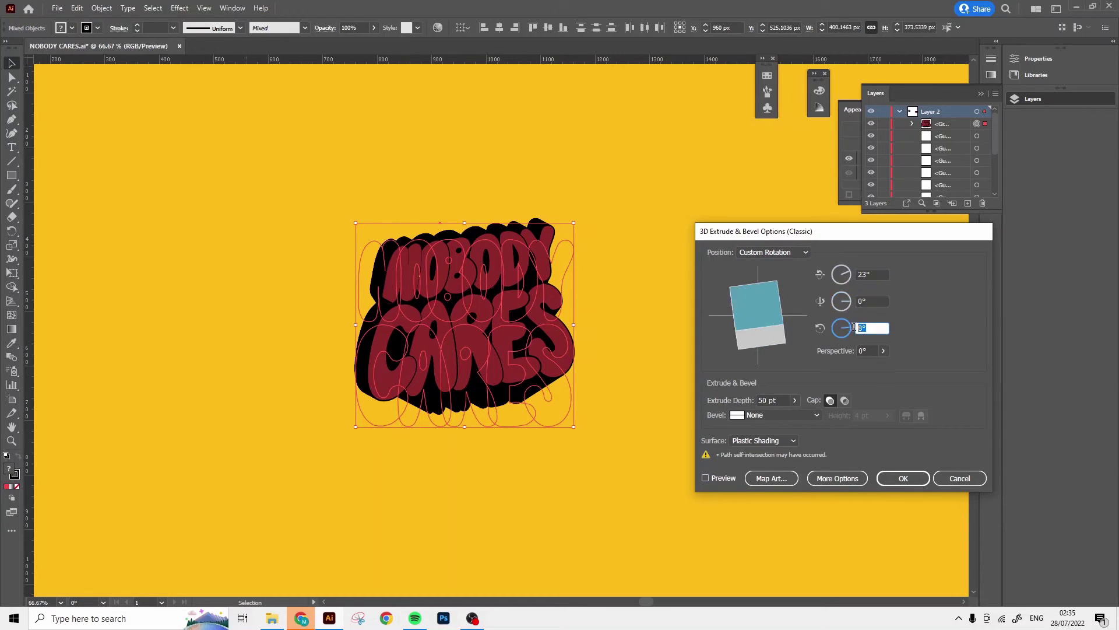
{"action": "left_click", "coordinate": [883, 352]}
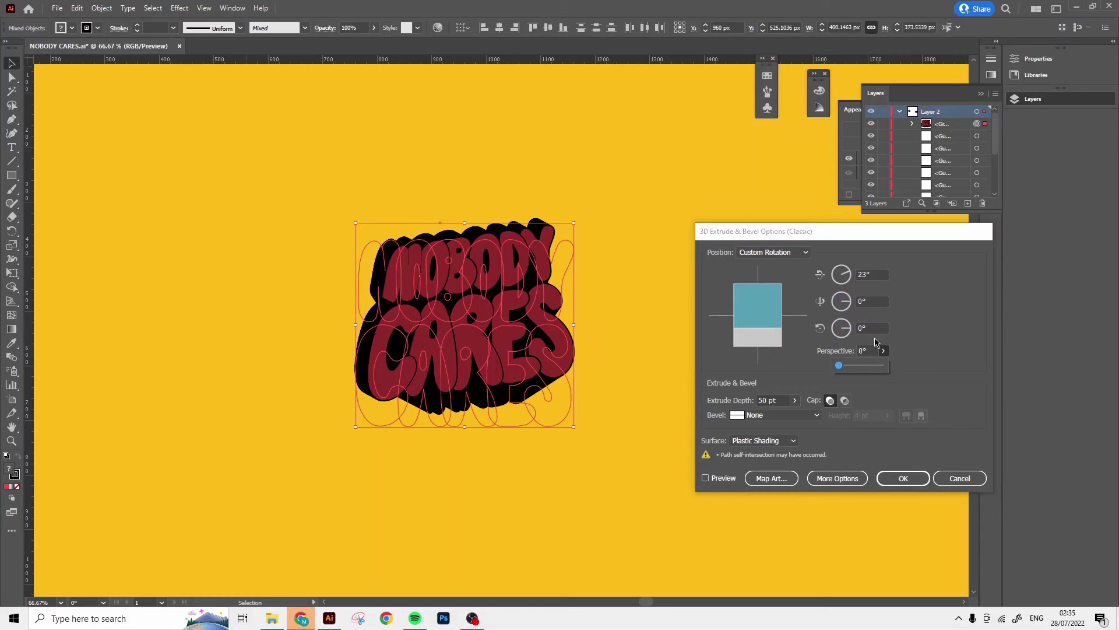
{"action": "left_click", "coordinate": [857, 350]}
{"action": "type", "text": "111"}
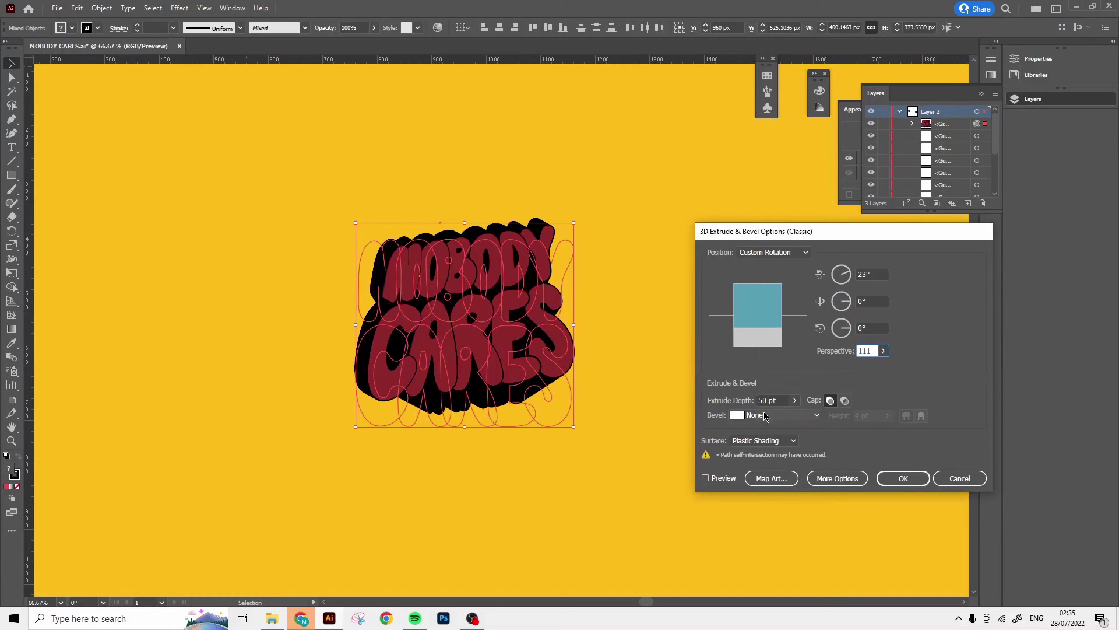
Step: Set the extrude depth to 350 pt and apply the 3D effect to the lettering
{"action": "left_click", "coordinate": [770, 400]}
{"action": "left_click", "coordinate": [778, 399]}
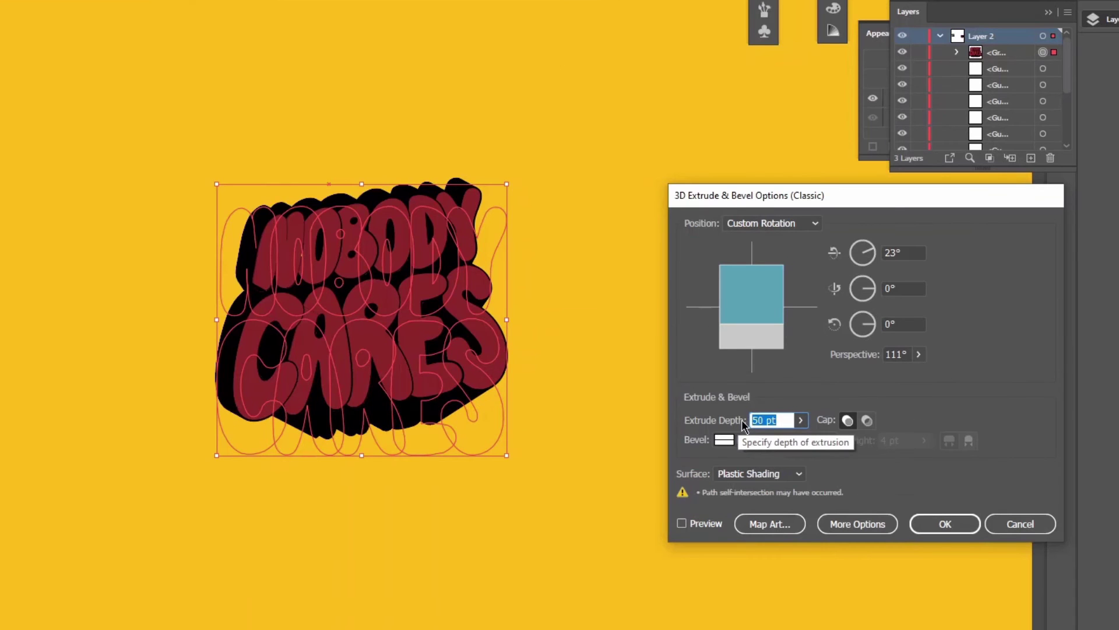
{"action": "type", "text": "350"}
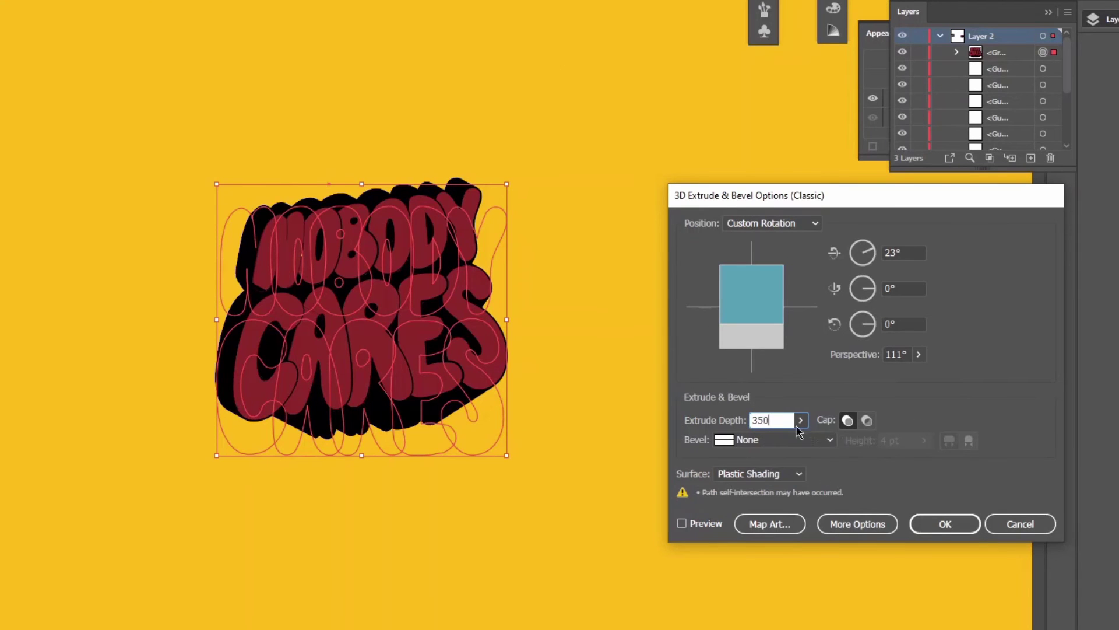
{"action": "left_click", "coordinate": [944, 523]}
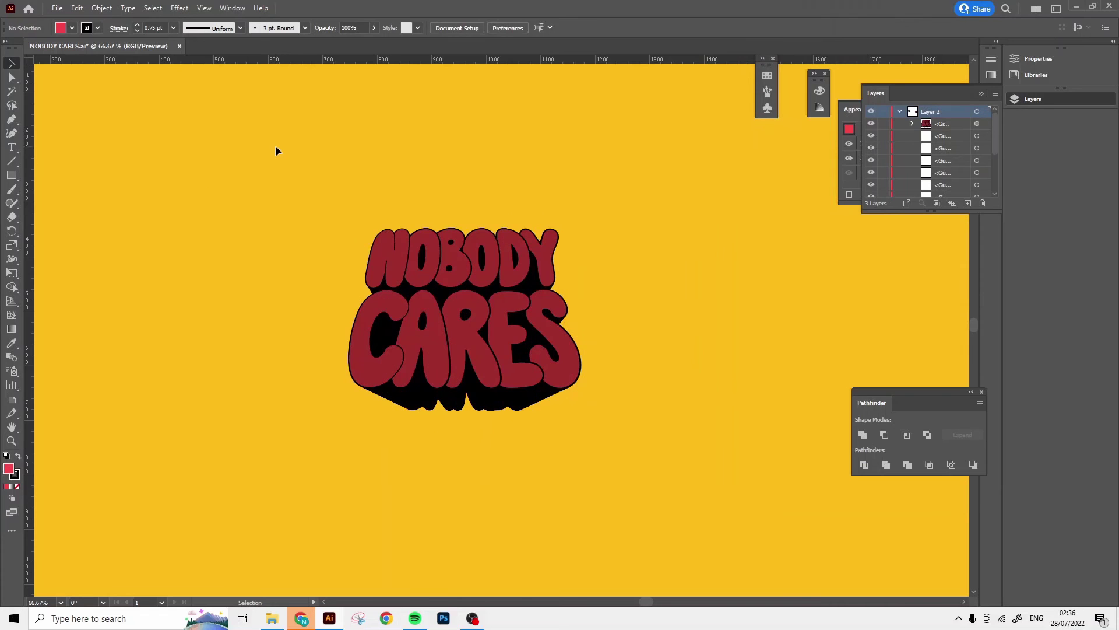
Step: Expand the appearance of the extruded lettering, and expand its fill and stroke into editable shapes
{"action": "left_click", "coordinate": [565, 392]}
{"action": "left_click", "coordinate": [101, 7]}
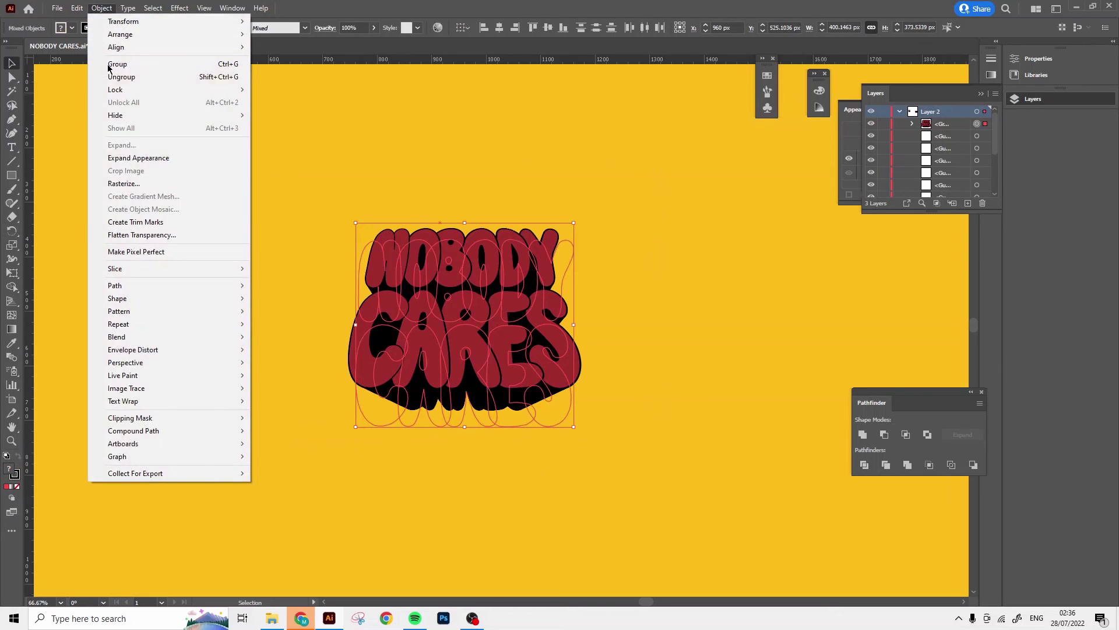
{"action": "left_click", "coordinate": [128, 157]}
{"action": "left_click", "coordinate": [102, 8]}
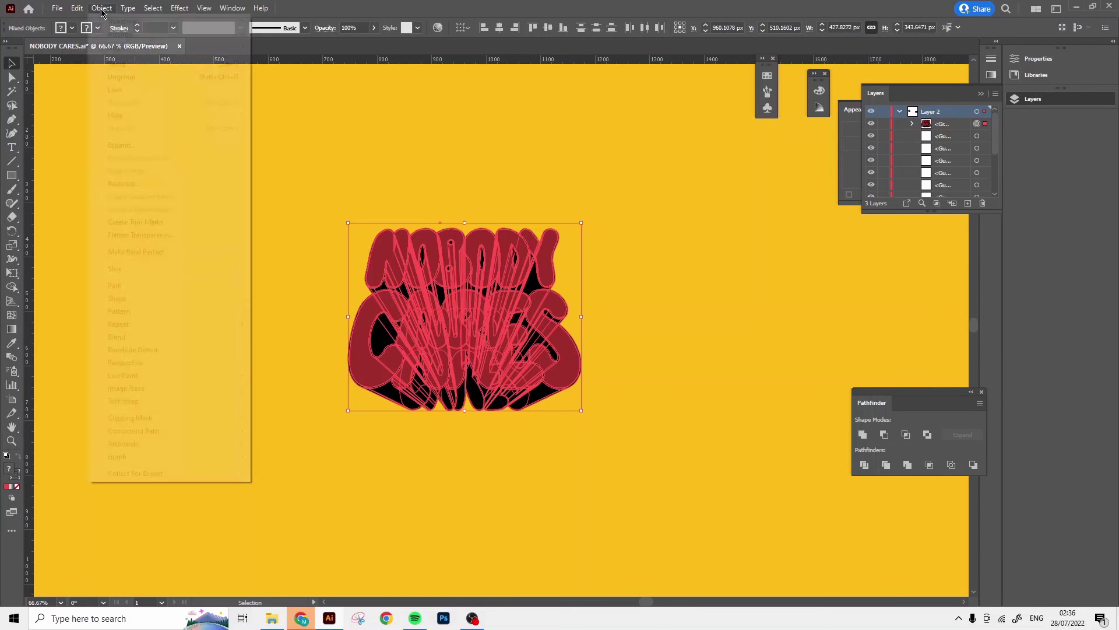
{"action": "left_click", "coordinate": [125, 146]}
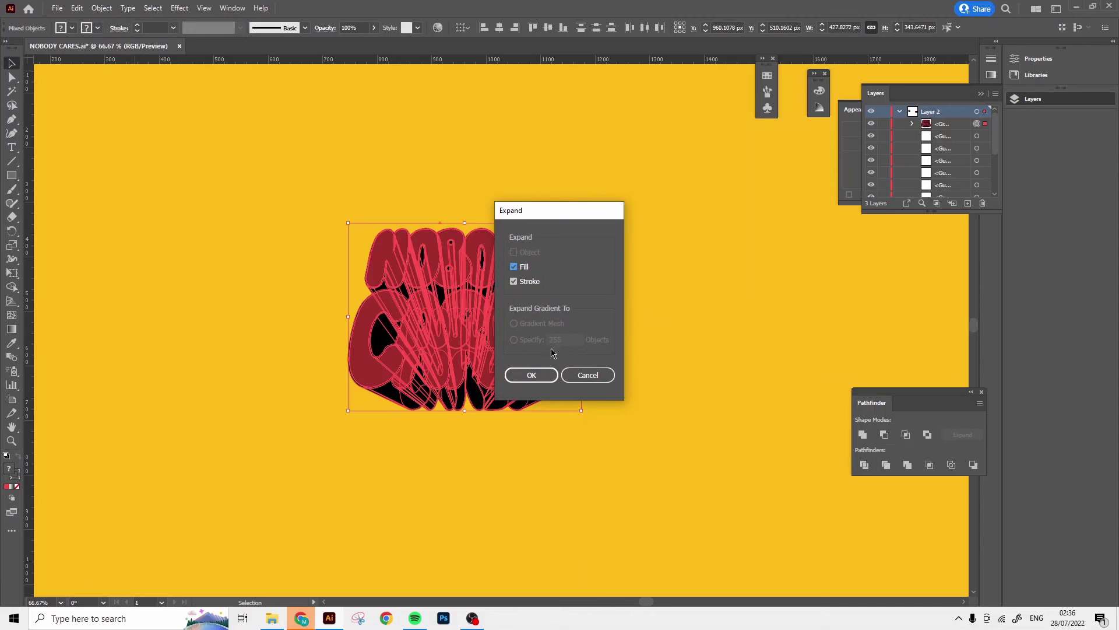
{"action": "left_click", "coordinate": [531, 375]}
{"action": "left_click", "coordinate": [705, 363]}
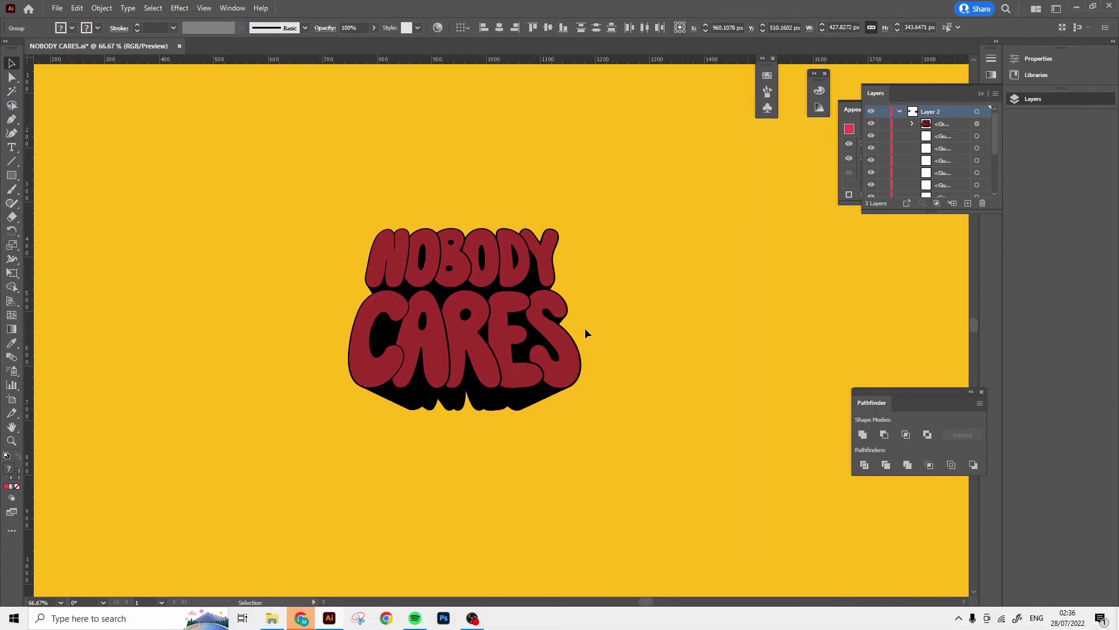
Step: Isolate the front letter faces inside the expanded group and fill all five letters of CARES with white
{"action": "double_click", "coordinate": [550, 299]}
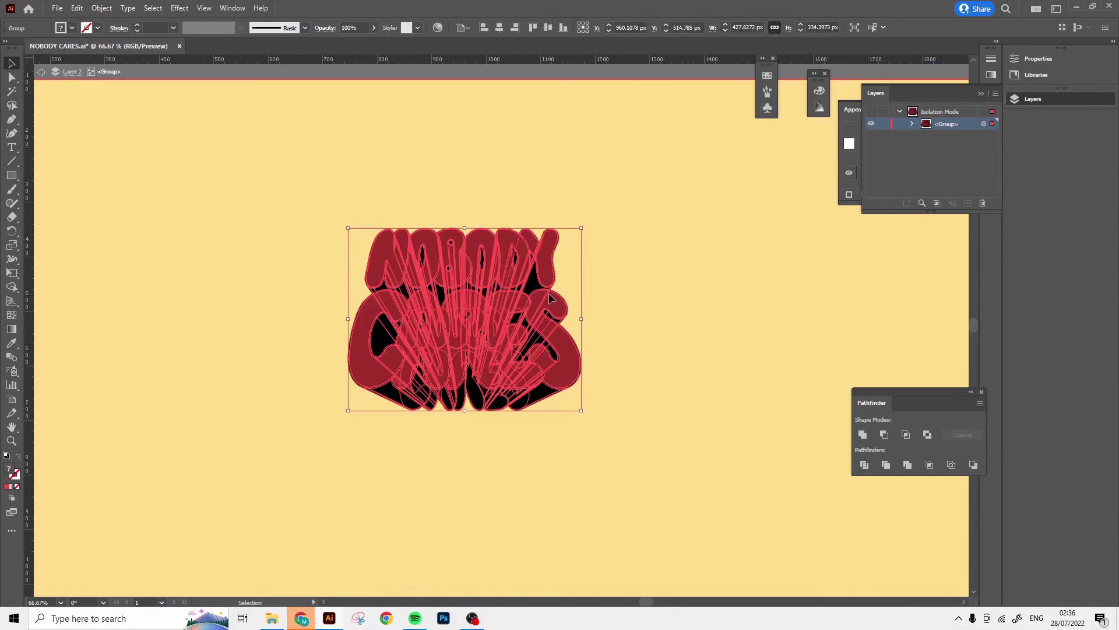
{"action": "double_click", "coordinate": [550, 298]}
{"action": "left_click", "coordinate": [550, 297]}
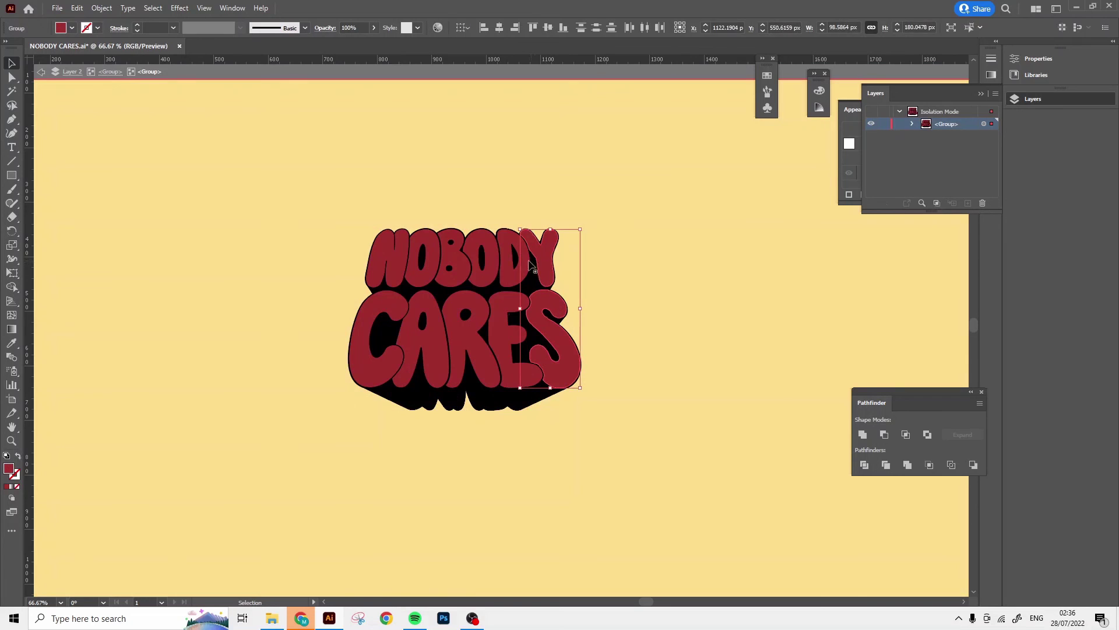
{"action": "left_click", "coordinate": [397, 315]}
{"action": "left_click", "coordinate": [428, 316], "text": "shift"}
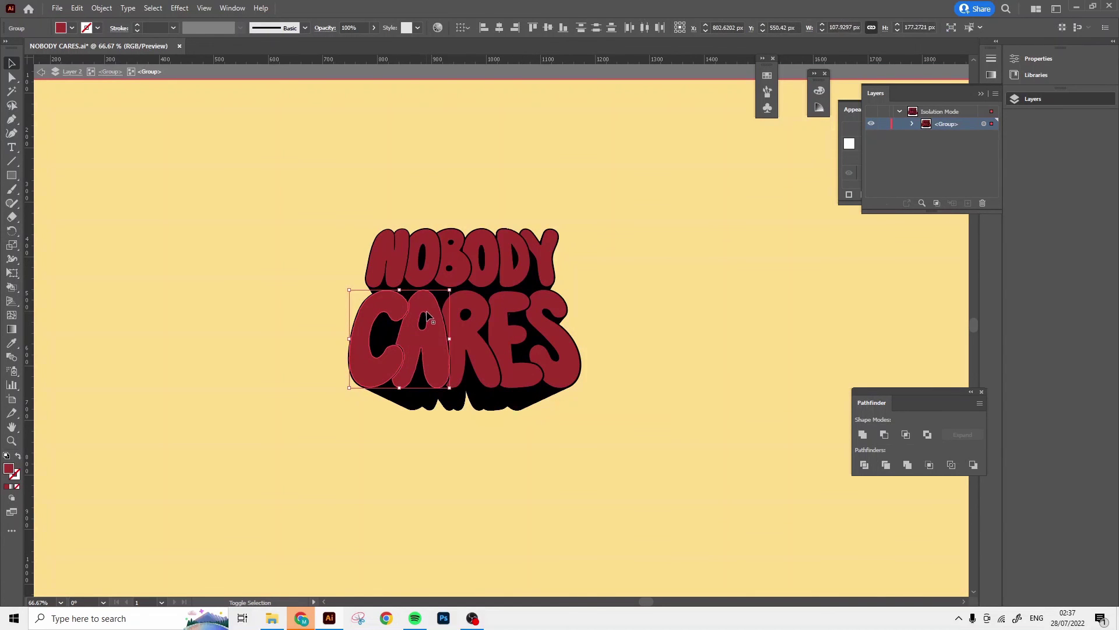
{"action": "left_click", "coordinate": [469, 321], "text": "shift"}
{"action": "left_click", "coordinate": [516, 317], "text": "shift"}
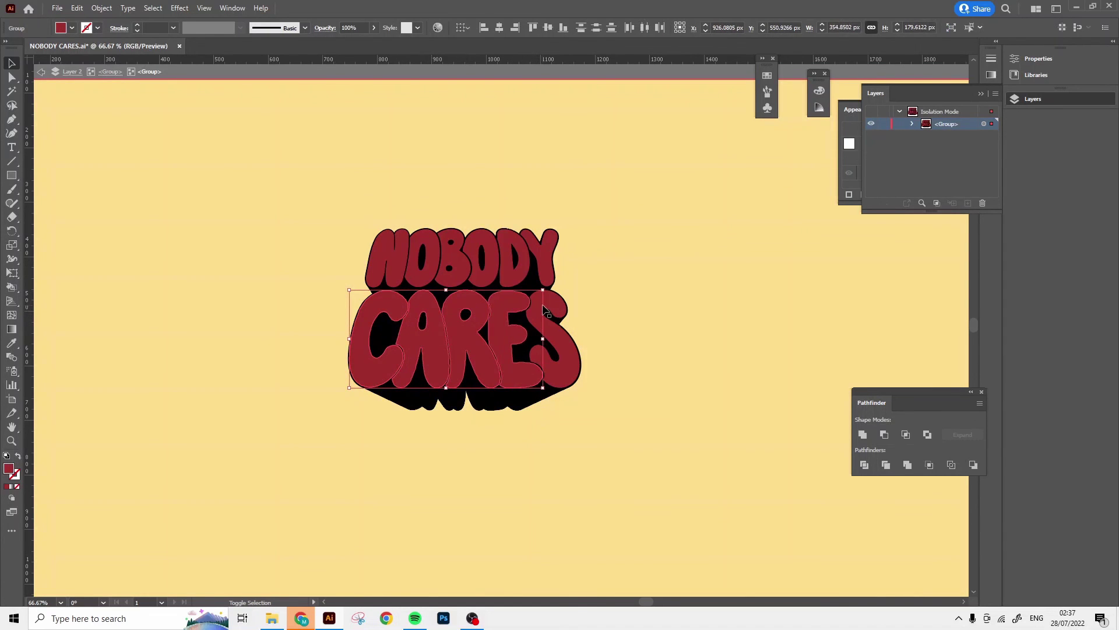
{"action": "left_click", "coordinate": [544, 309], "text": "shift"}
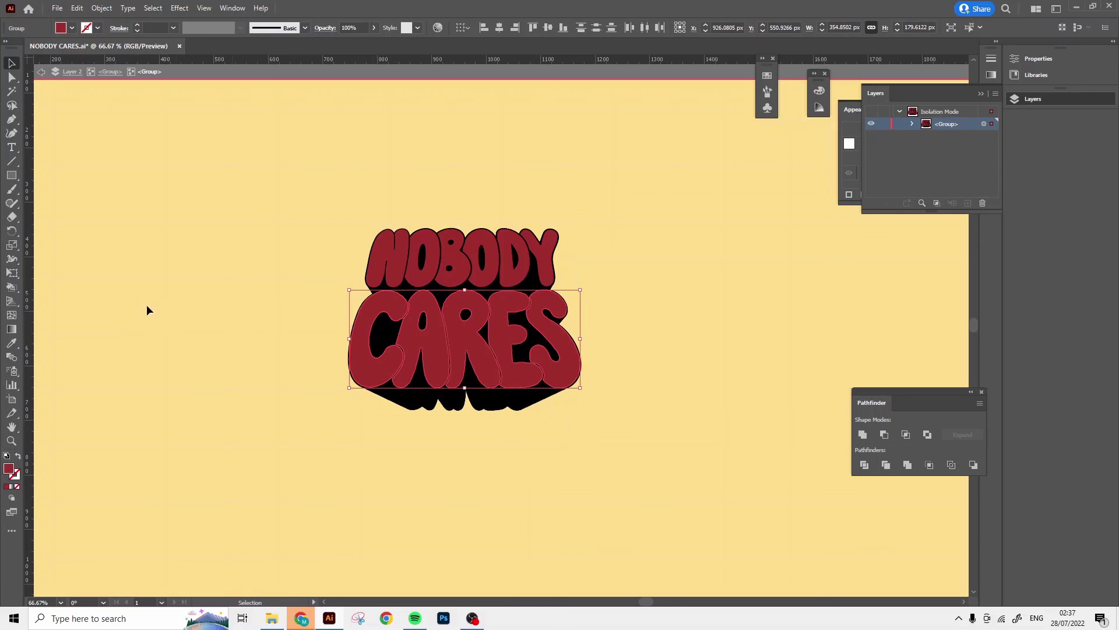
{"action": "double_click", "coordinate": [12, 468]}
{"action": "left_click_drag", "start_coordinate": [736, 362], "coordinate": [703, 268]}
{"action": "left_click", "coordinate": [995, 297]}
Step: Fill the front faces of all six letters of NOBODY with white
{"action": "left_click", "coordinate": [545, 260]}
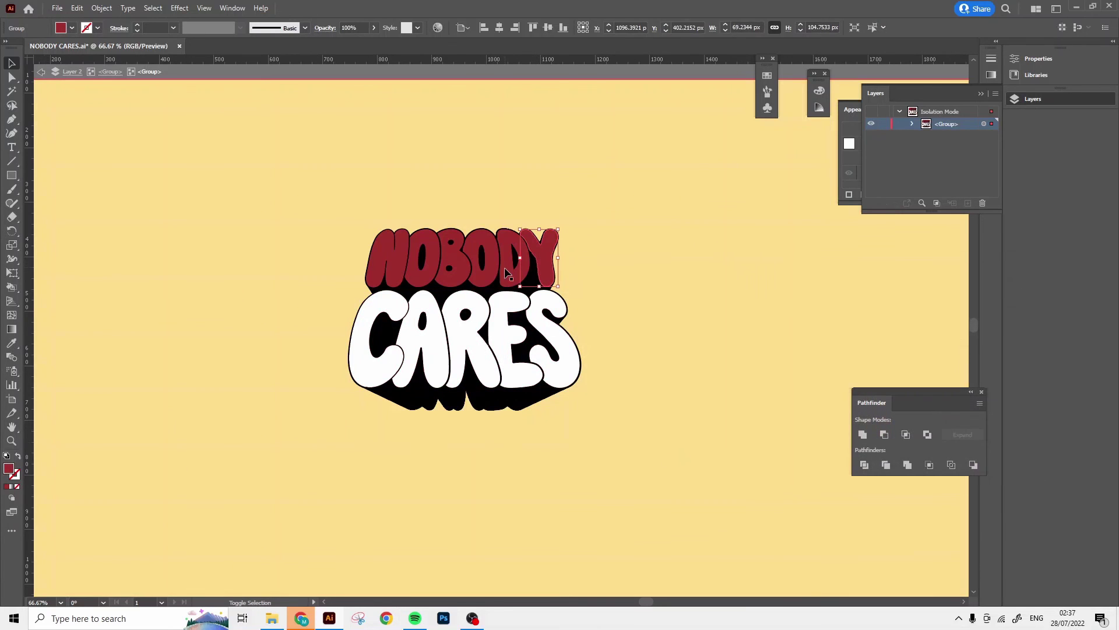
{"action": "left_click", "coordinate": [505, 273], "text": "shift"}
{"action": "left_click", "coordinate": [480, 276], "text": "shift"}
{"action": "left_click", "coordinate": [453, 276], "text": "shift"}
{"action": "left_click", "coordinate": [418, 276], "text": "shift"}
{"action": "left_click", "coordinate": [380, 274], "text": "shift"}
{"action": "double_click", "coordinate": [10, 469]}
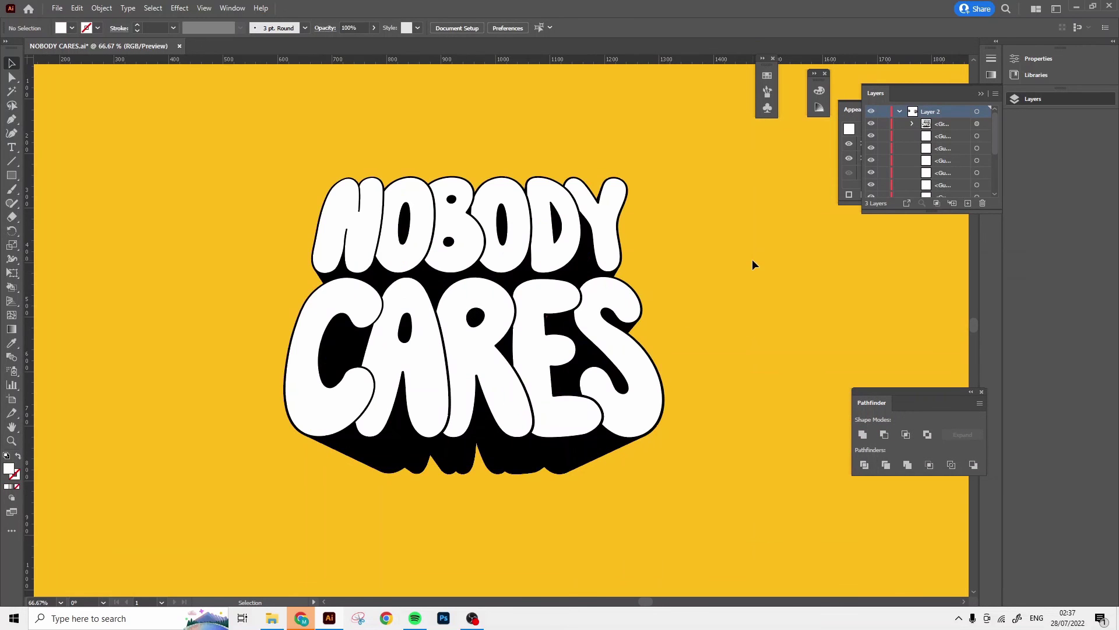
{"action": "key", "text": "ctrl+minus"}
{"action": "key", "text": "ctrl+minus"}
{"action": "key", "text": "ctrl+minus"}
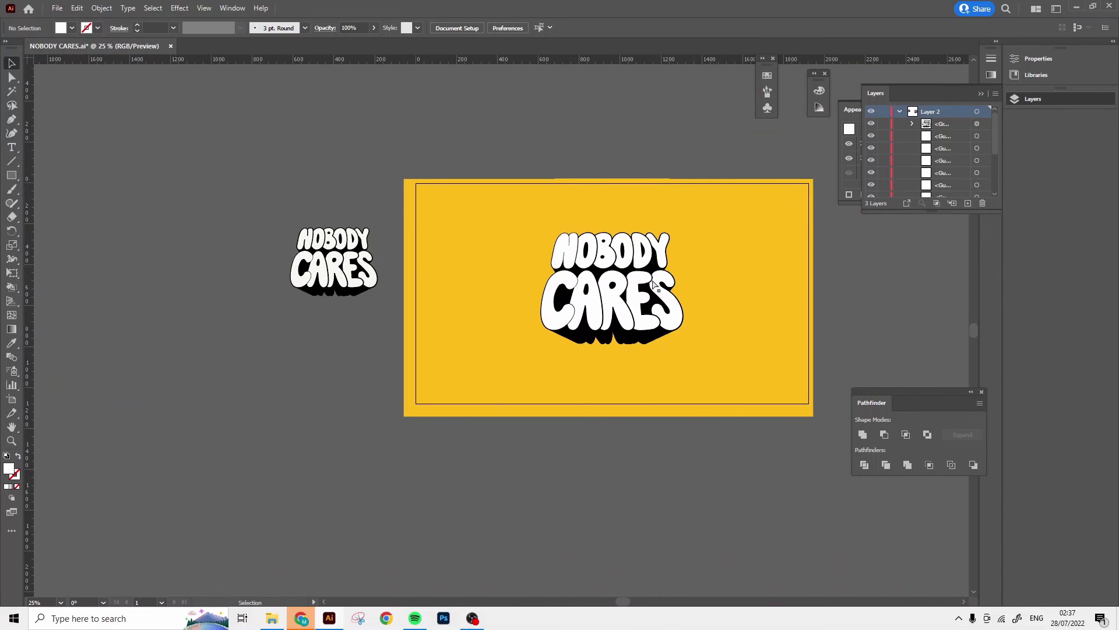
{"action": "scroll", "coordinate": [612, 288], "scroll_direction": "up", "scroll_amount": 2}
{"action": "scroll", "coordinate": [583, 314], "scroll_direction": "up", "scroll_amount": 2}
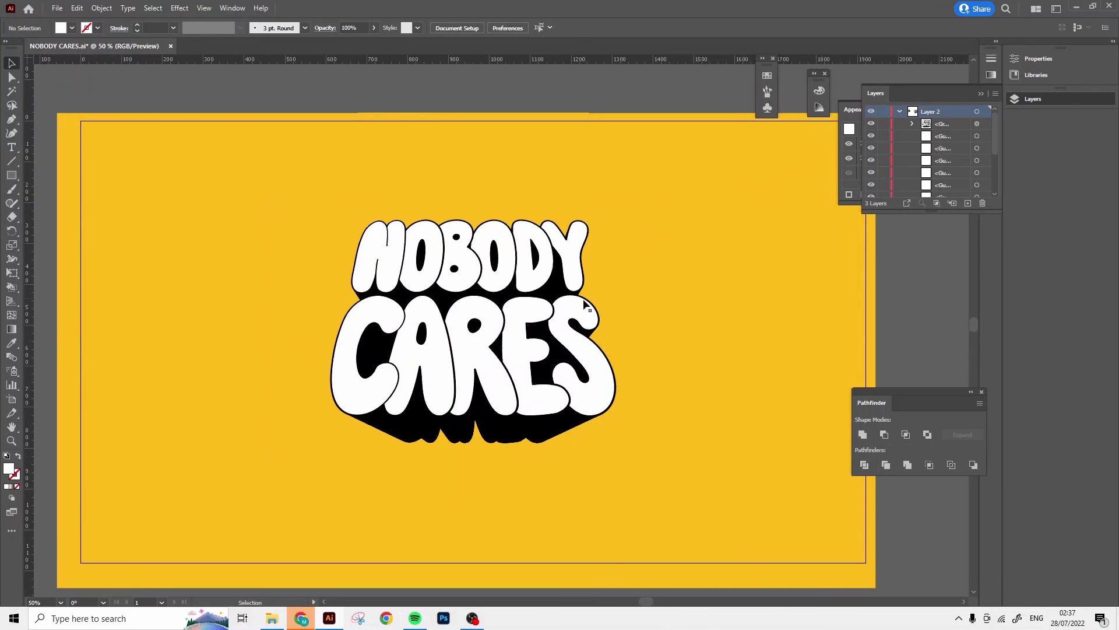